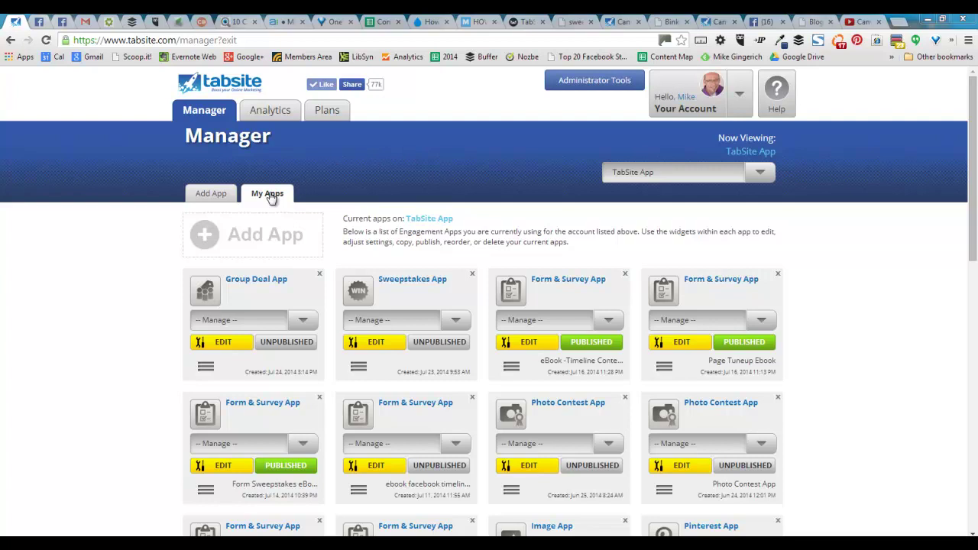
# - Browse the apps available to add and read the description of the Form & Survey App
pyautogui.click(229, 235)
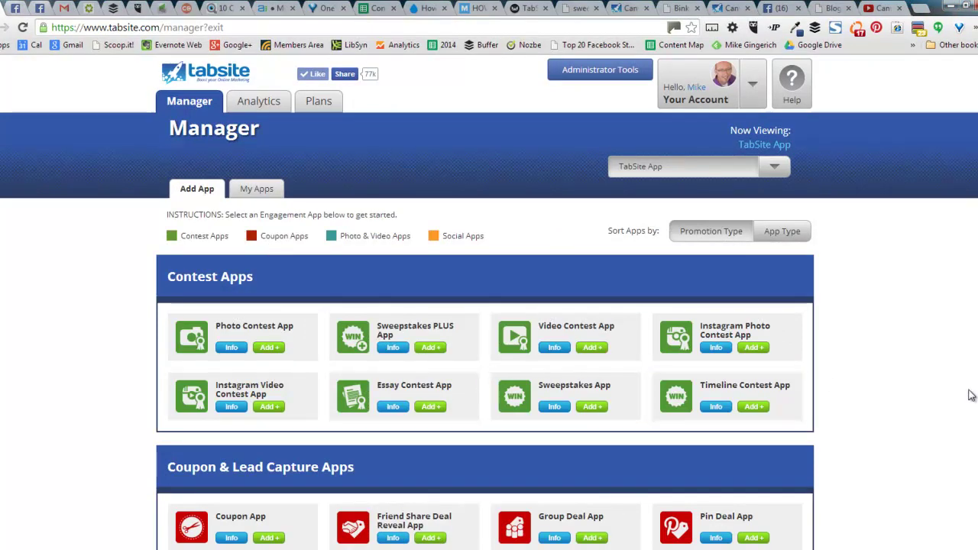
pyautogui.scroll(-2, 766, 363)
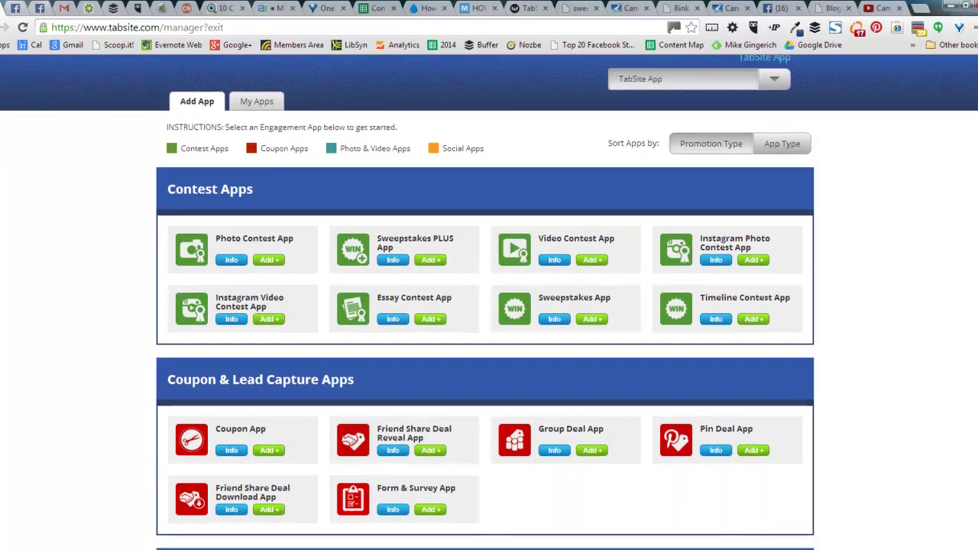
pyautogui.scroll(1, 766, 363)
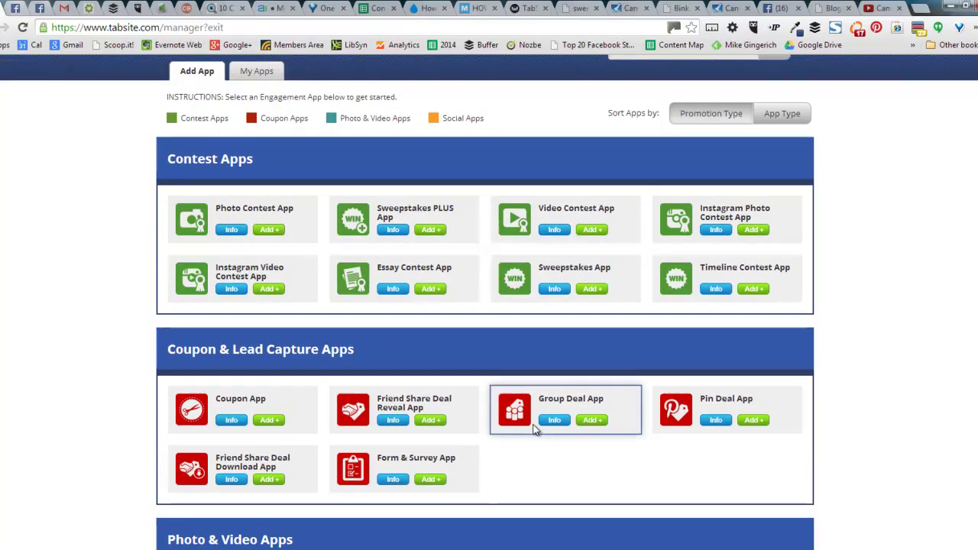
pyautogui.click(392, 480)
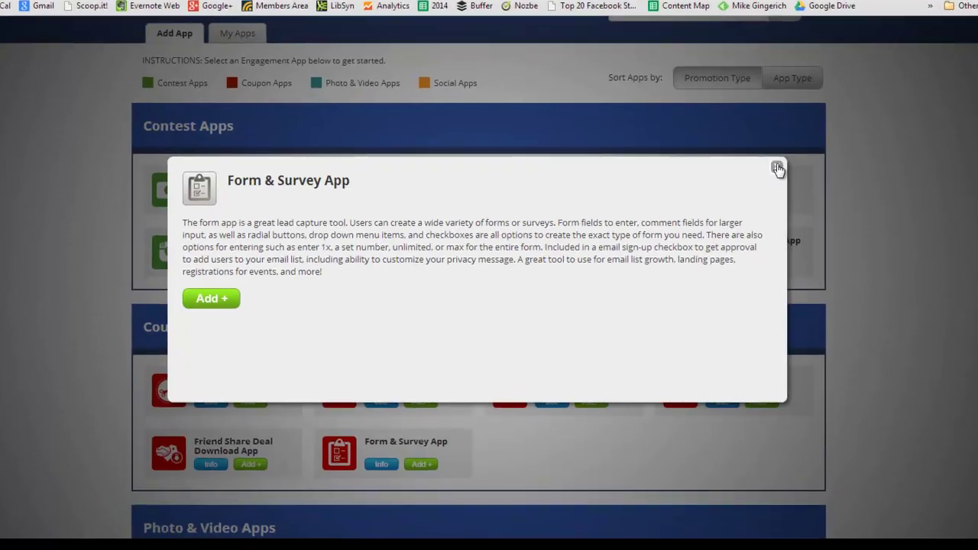
pyautogui.click(768, 193)
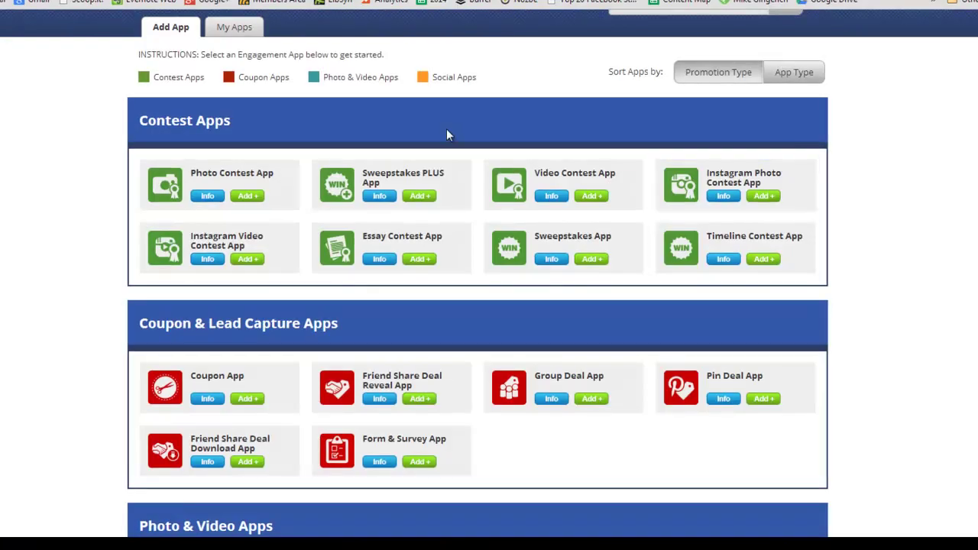
# - Return to the existing apps, open the published "eBook -Timeline Contests" form for editing, and go to its Form & Instructions settings
pyautogui.click(258, 32)
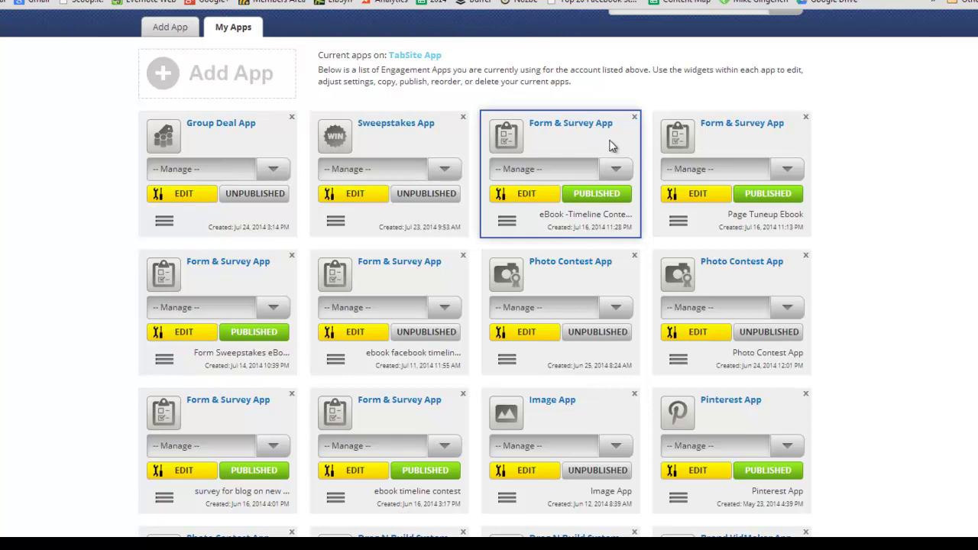
pyautogui.click(618, 169)
pyautogui.moveTo(617, 177)
pyautogui.click(523, 197)
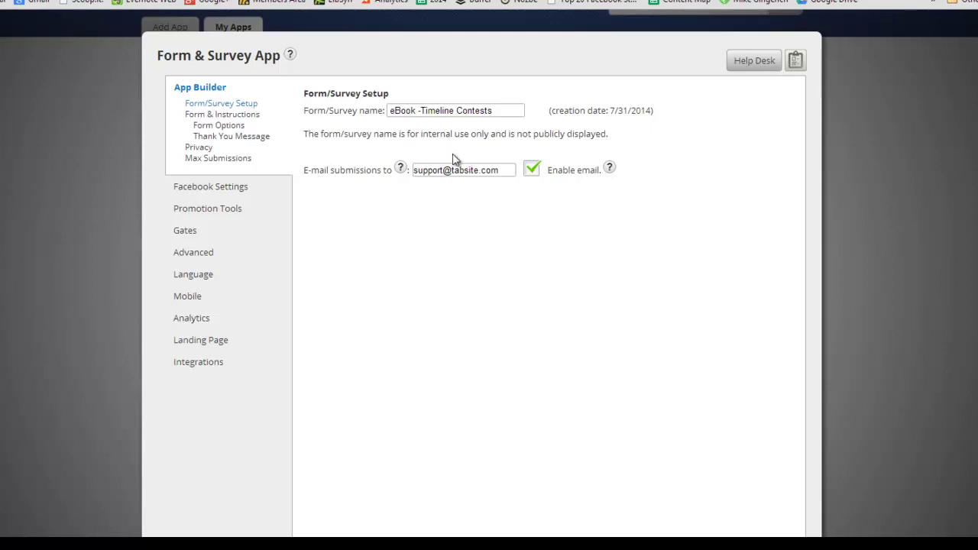
pyautogui.click(242, 116)
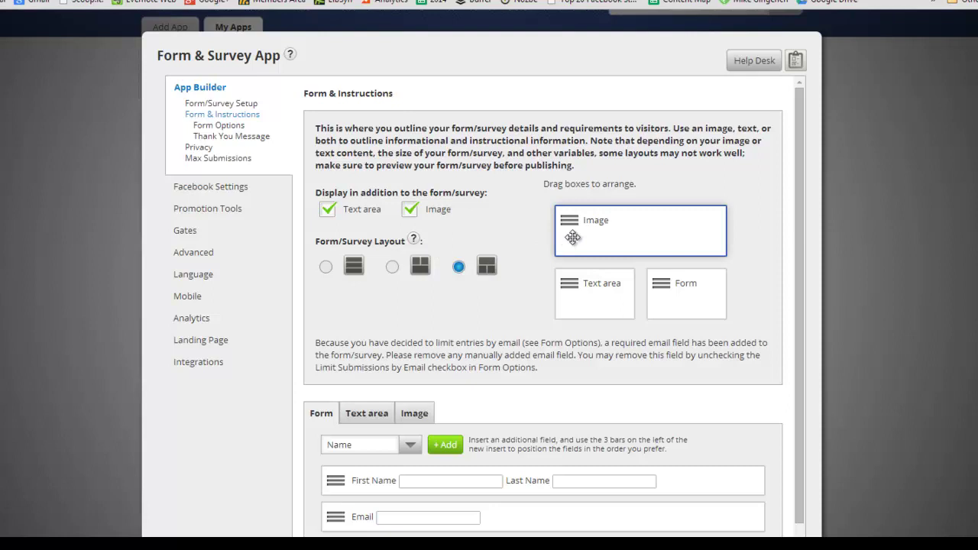
# - Try the other form layouts and toggle the text area and image off and on, returning to the image-on-top layout
pyautogui.click(392, 269)
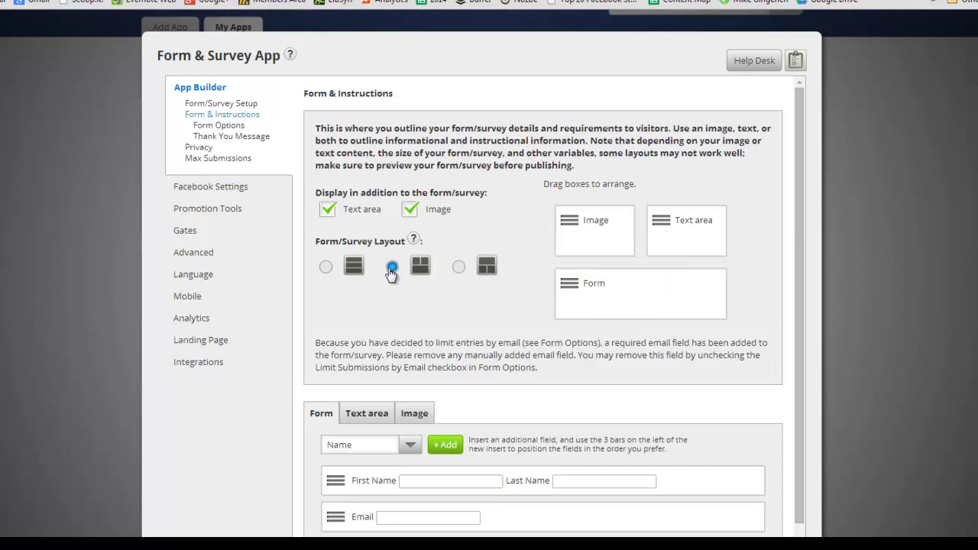
pyautogui.click(325, 267)
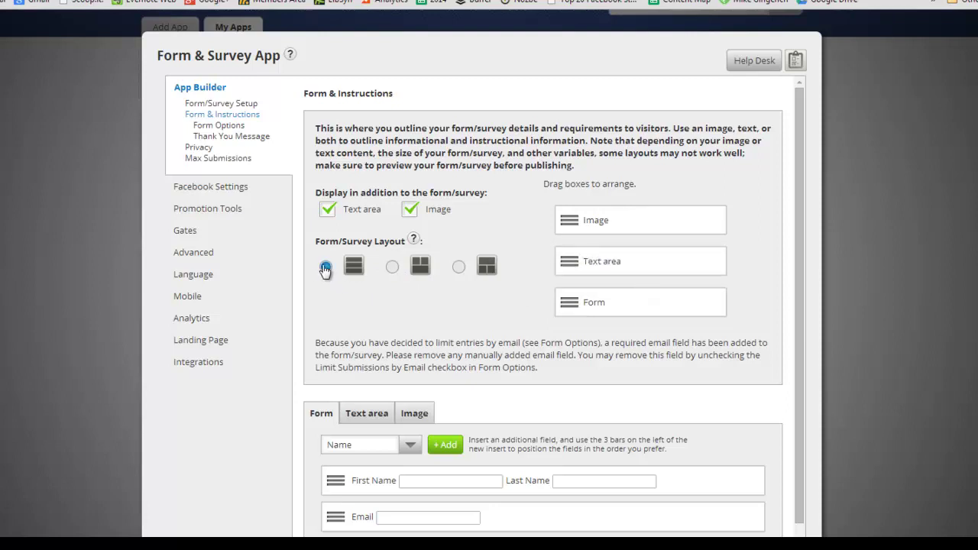
pyautogui.click(411, 214)
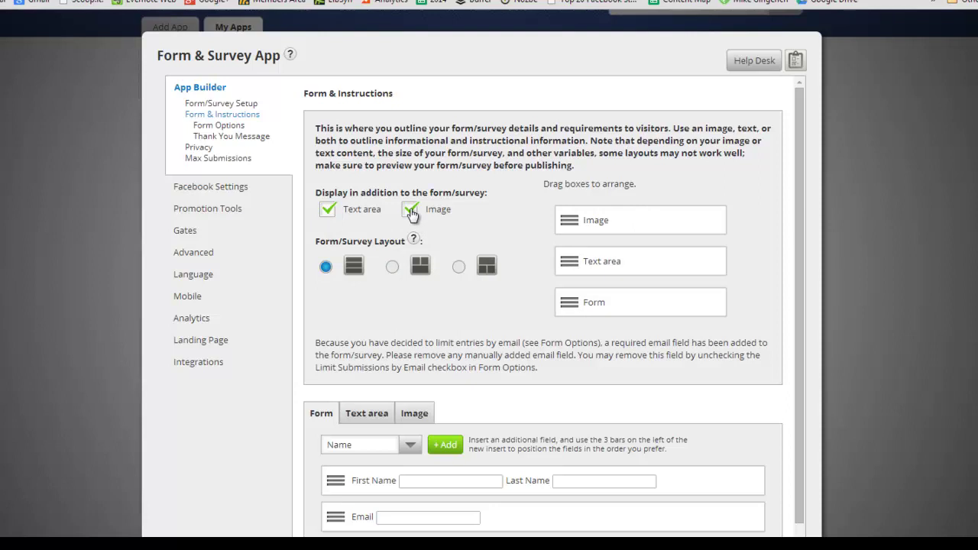
pyautogui.click(328, 210)
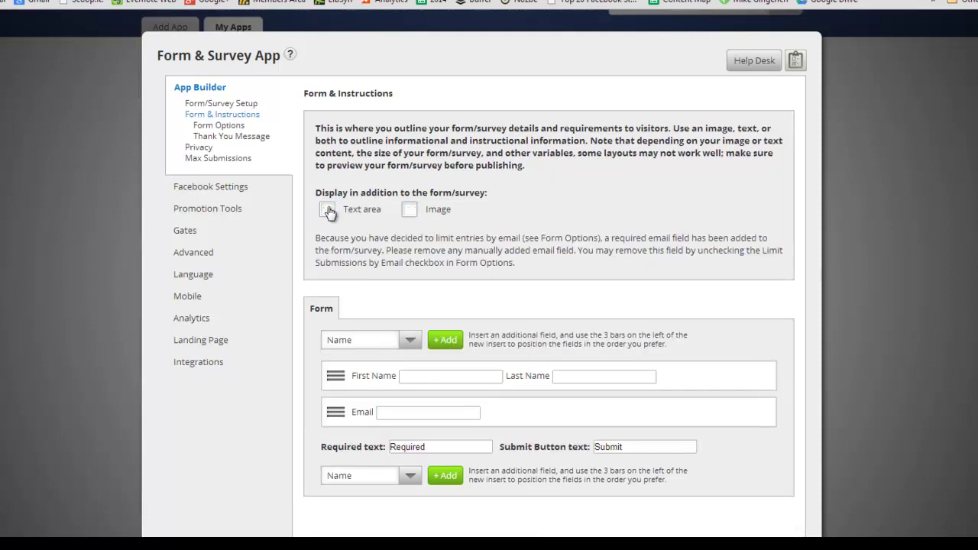
pyautogui.click(327, 210)
pyautogui.click(412, 211)
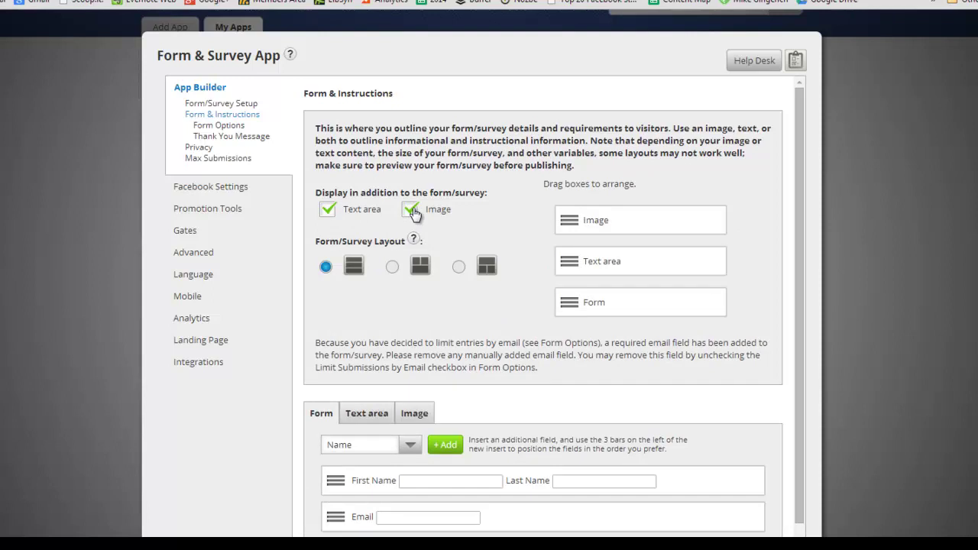
pyautogui.click(458, 267)
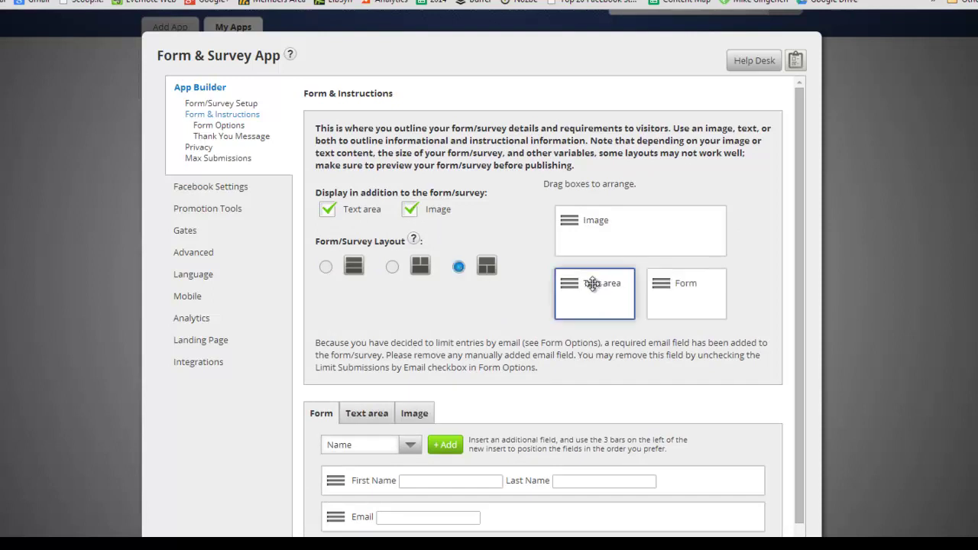
pyautogui.moveTo(584, 287); pyautogui.dragTo(610, 285)
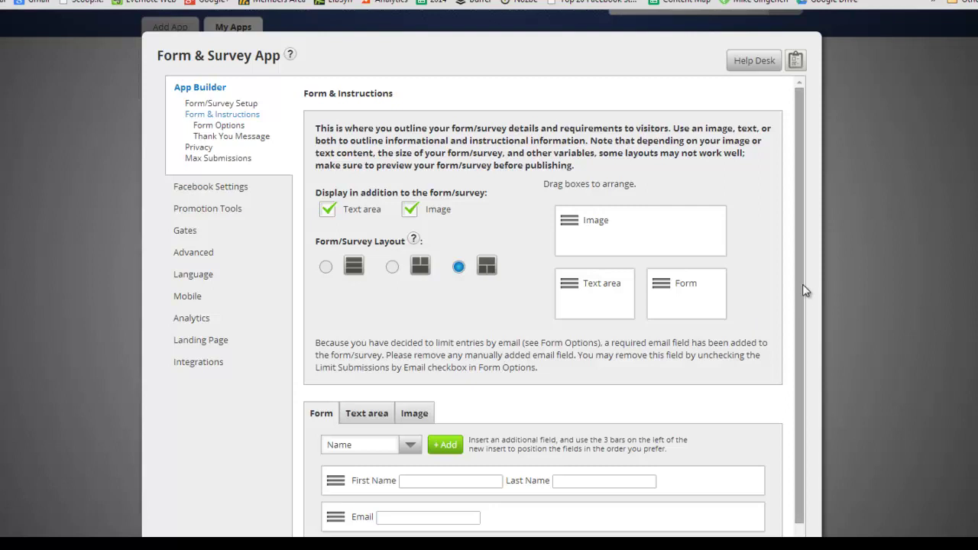
# - Add a radio buttons field to the form below the name and email fields
pyautogui.moveTo(799, 282); pyautogui.dragTo(800, 343)
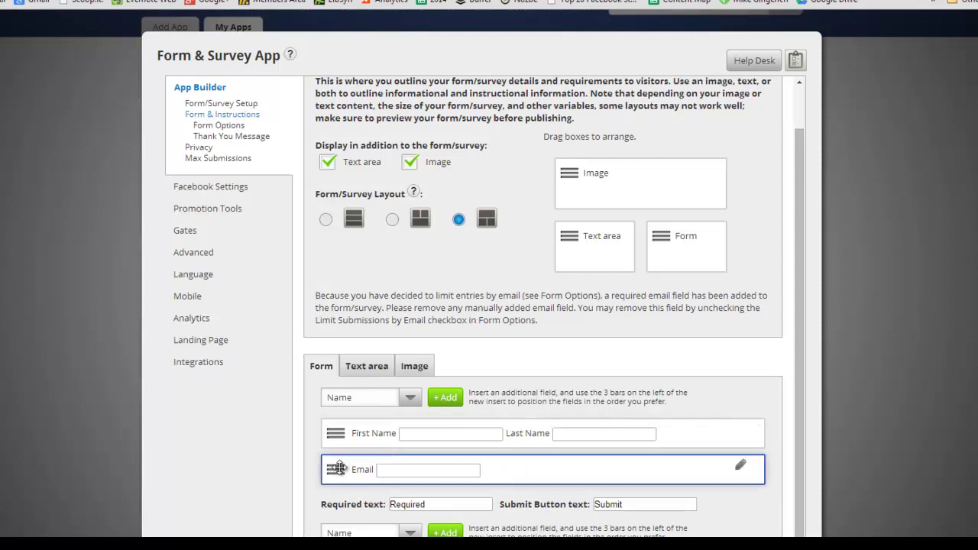
pyautogui.moveTo(336, 471)
pyautogui.mouseDown()
pyautogui.moveTo(336, 428)
pyautogui.moveTo(334, 471)
pyautogui.mouseUp()
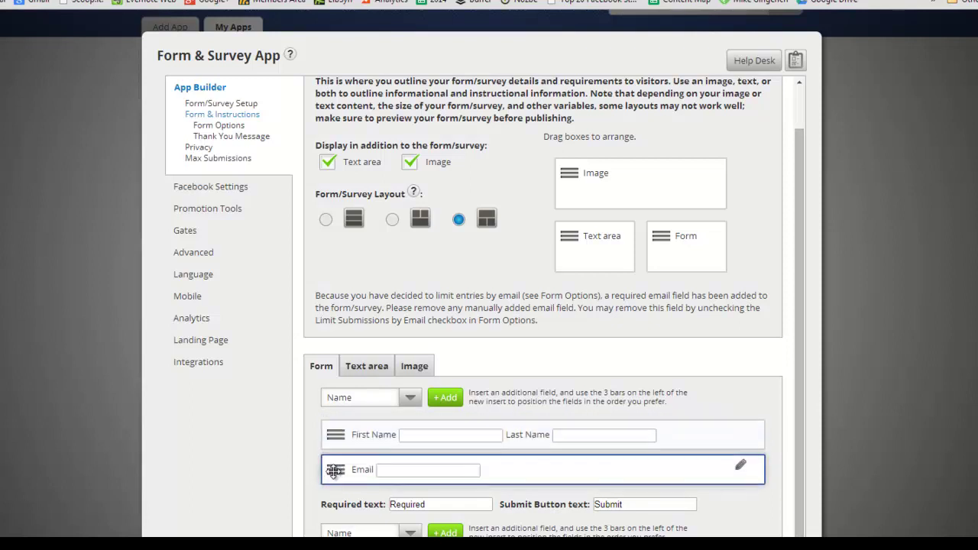
pyautogui.click(410, 398)
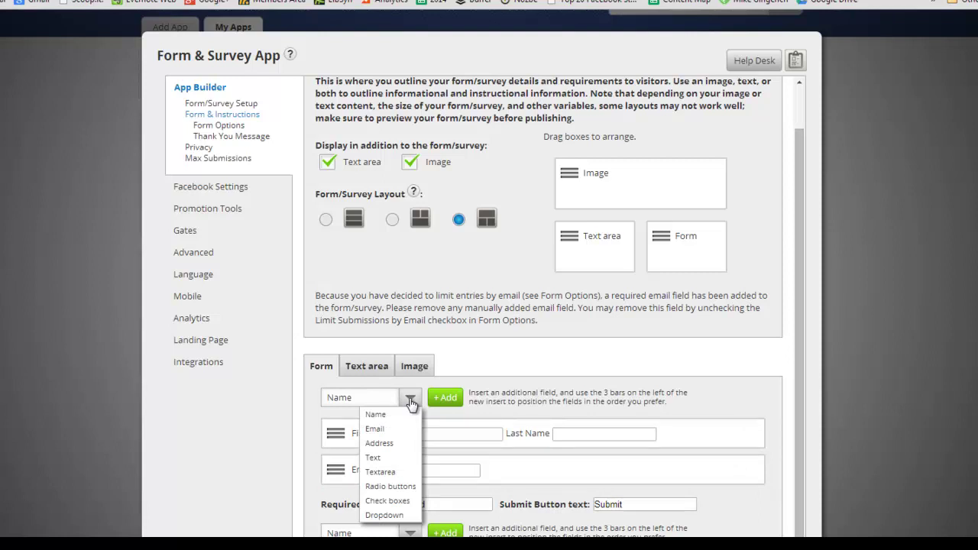
pyautogui.click(400, 487)
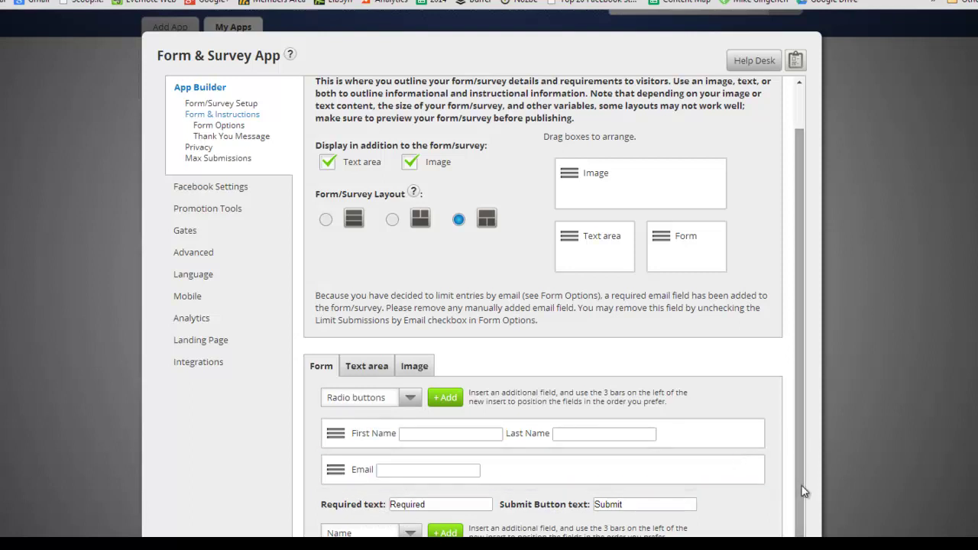
pyautogui.scroll(-5, 543, 275)
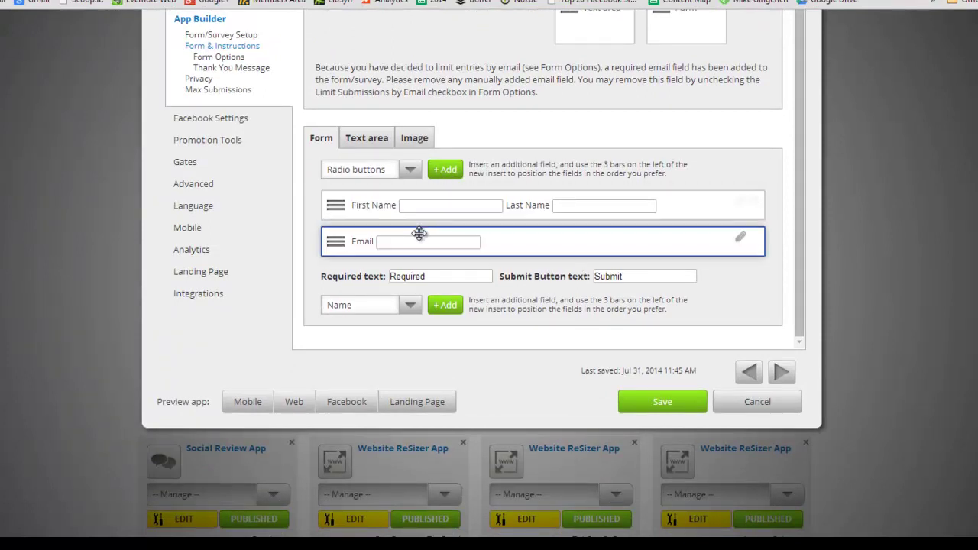
pyautogui.click(451, 171)
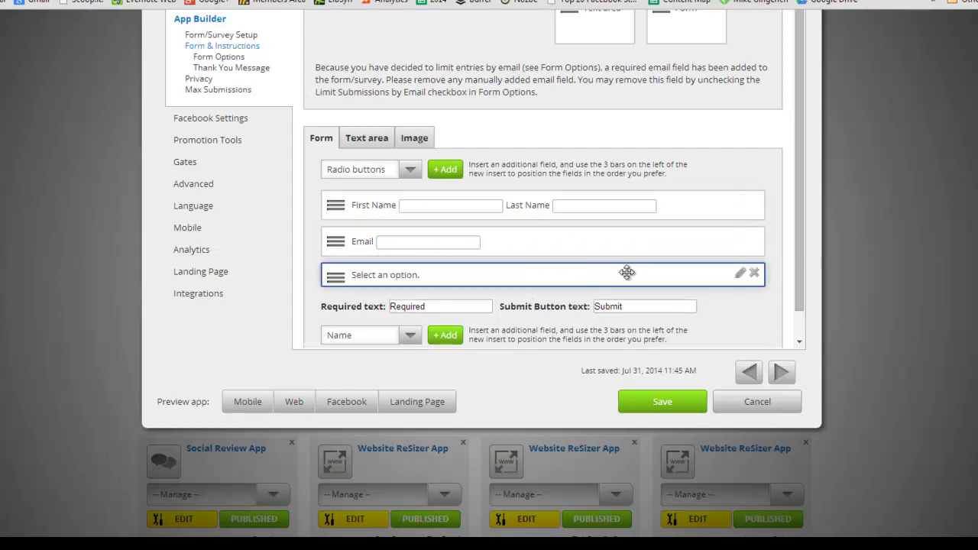
# - Rename the new radio buttons field to "Make a Selection from Options Shown:"
pyautogui.click(742, 275)
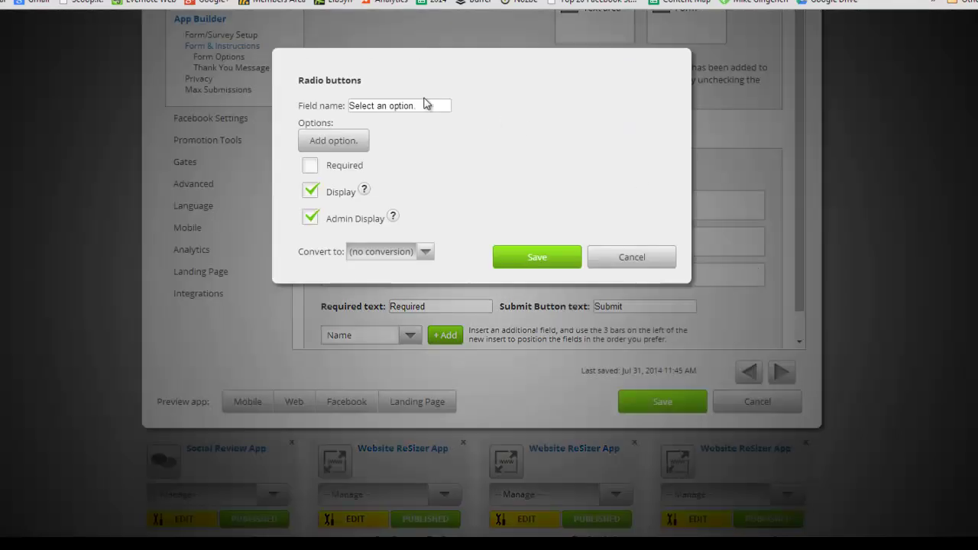
pyautogui.moveTo(418, 105); pyautogui.dragTo(322, 107)
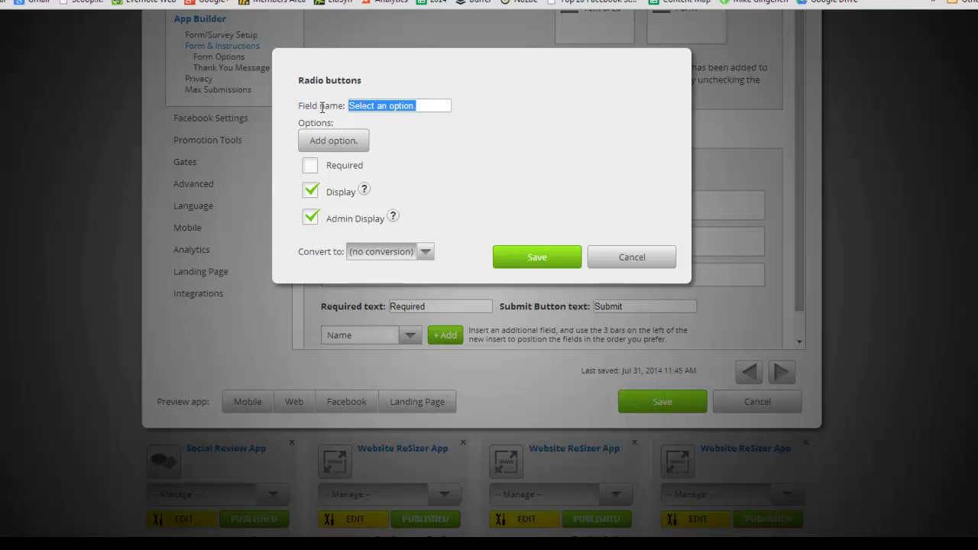
pyautogui.write('Make a ')
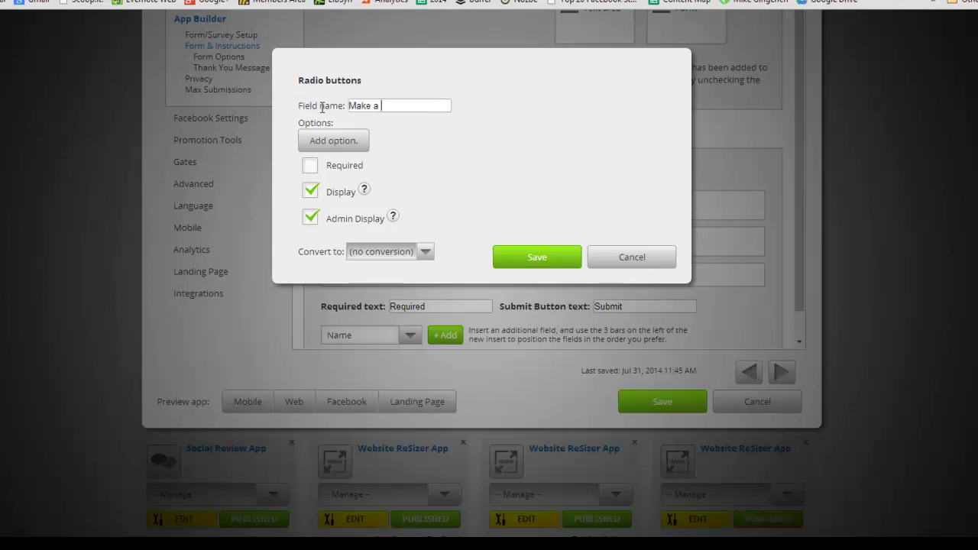
pyautogui.write('Selection from Option')
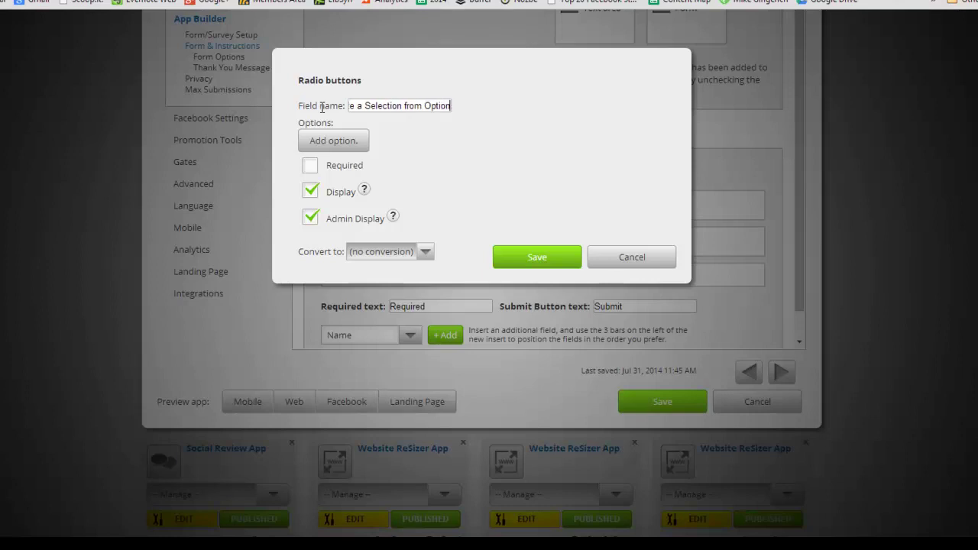
pyautogui.write('s Shown')
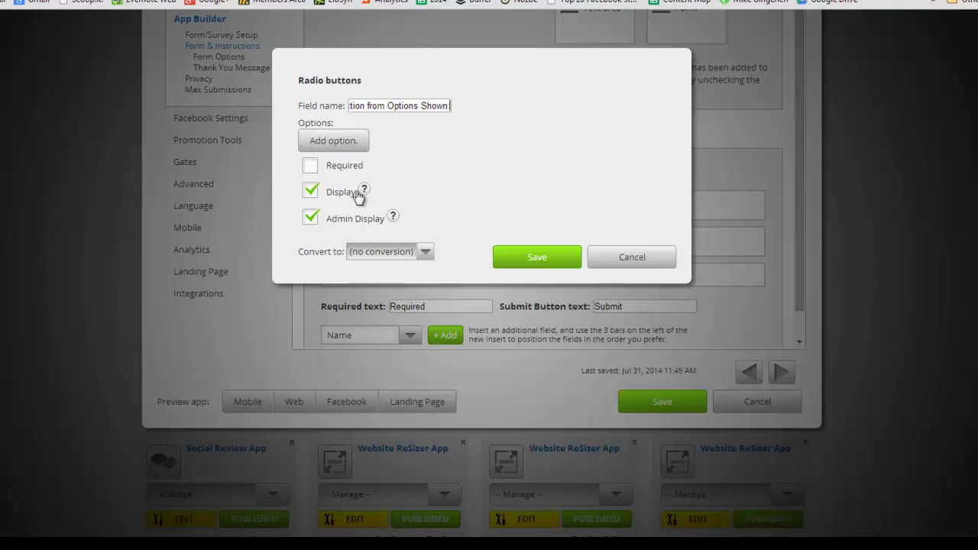
# - Give the radio buttons field the options Blue, Red and Green without any conversion, and save the field
pyautogui.moveTo(362, 194)
pyautogui.click(342, 142)
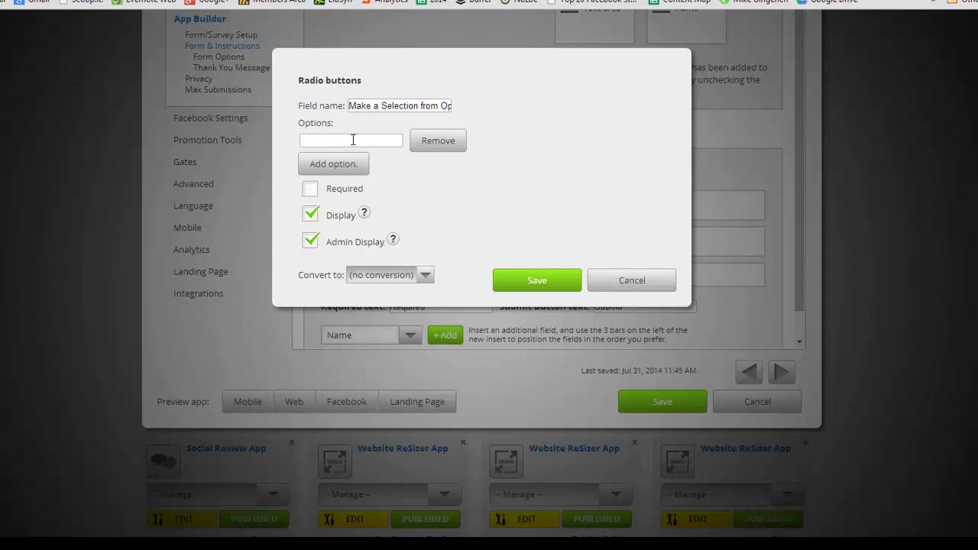
pyautogui.write('Blue')
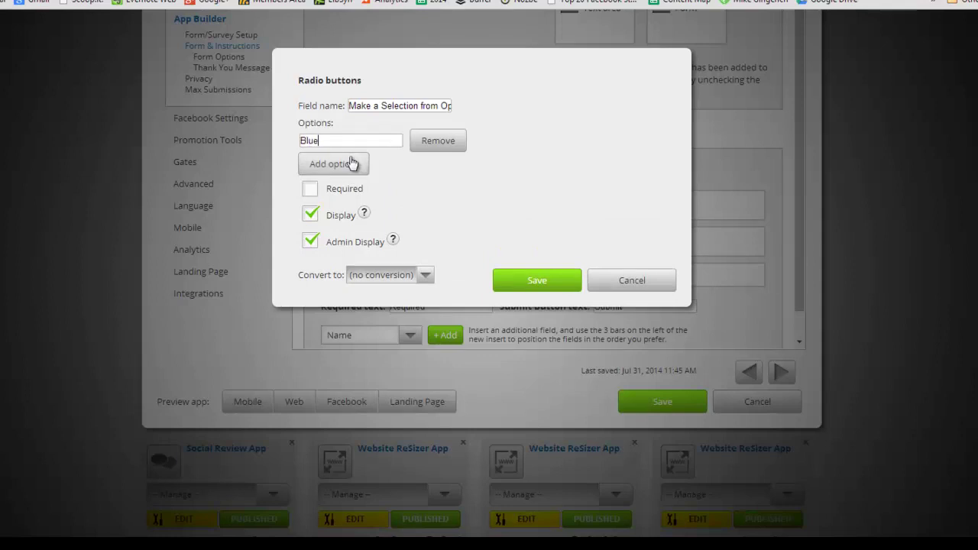
pyautogui.click(355, 164)
pyautogui.click(354, 163)
pyautogui.write('Red')
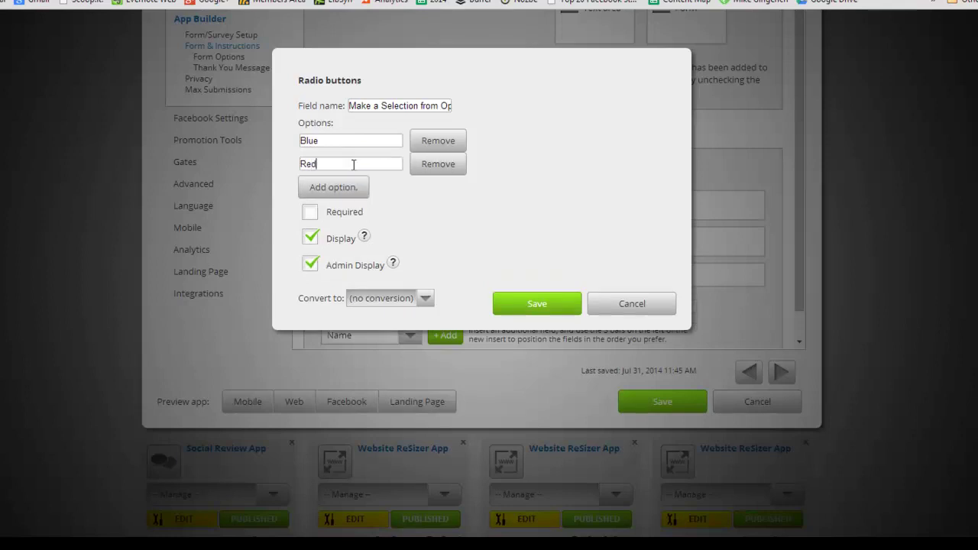
pyautogui.click(349, 188)
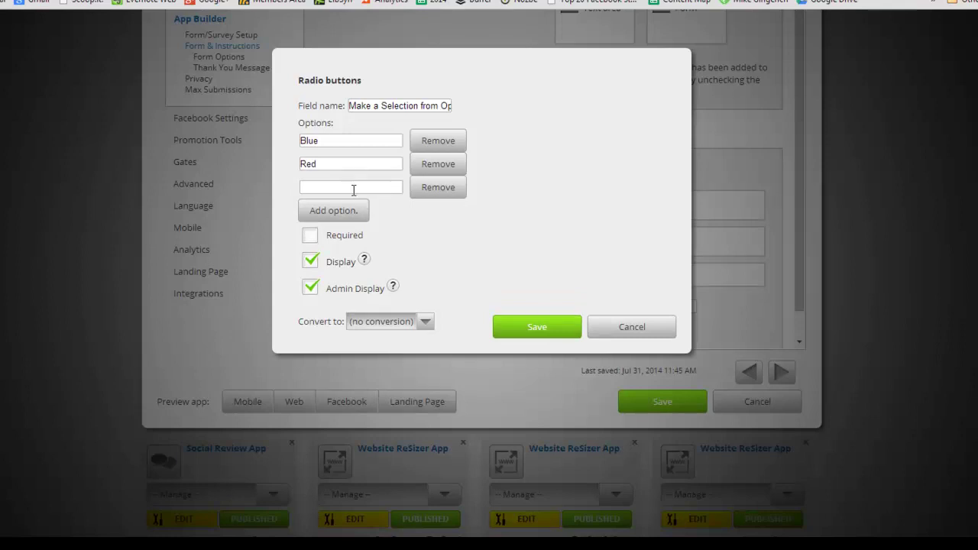
pyautogui.write('Green')
pyautogui.click(424, 322)
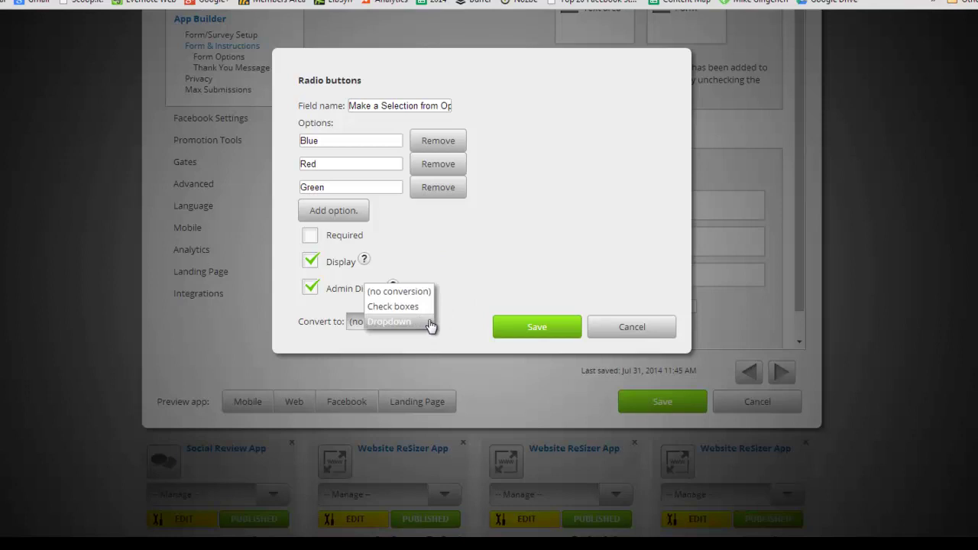
pyautogui.click(489, 283)
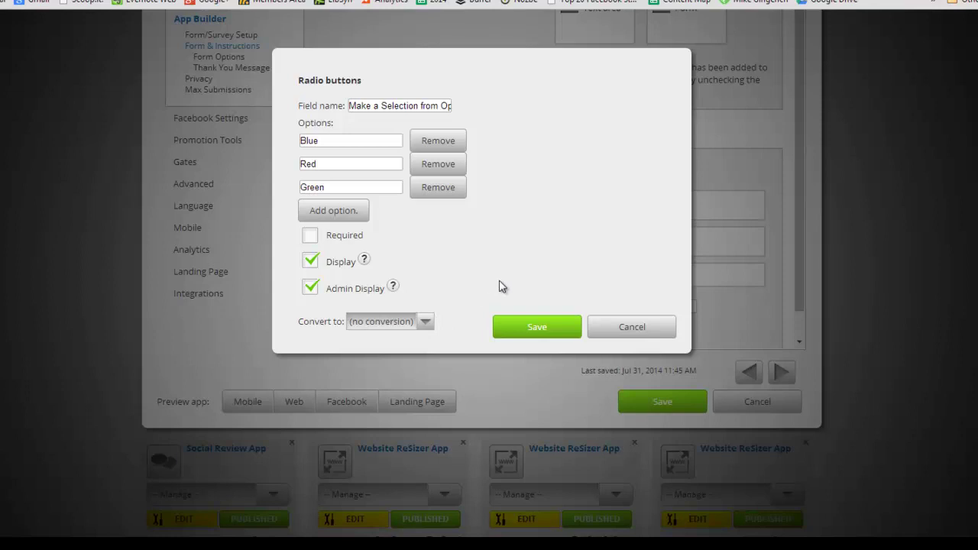
pyautogui.click(530, 330)
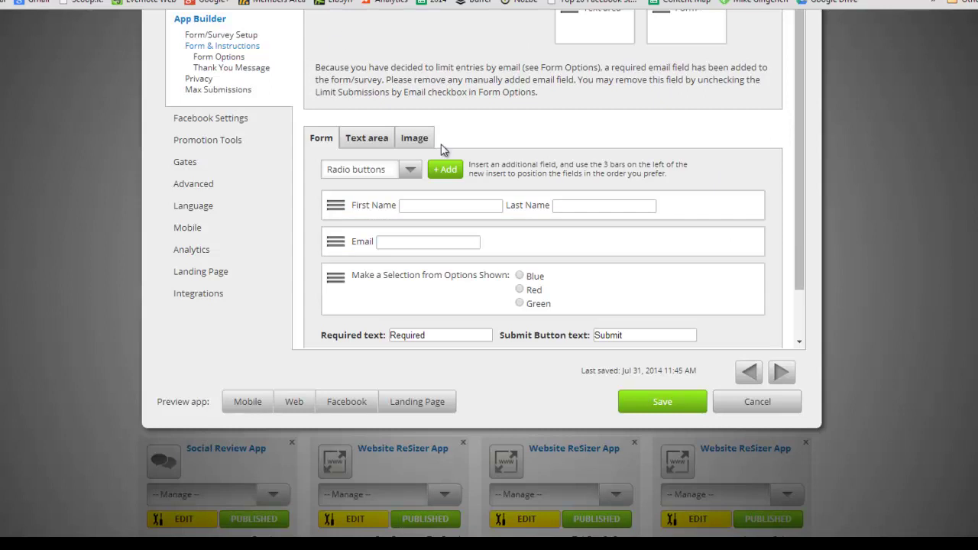
# - Set the First Name field's width to 250 px in the form's name field and save it
pyautogui.moveTo(626, 205)
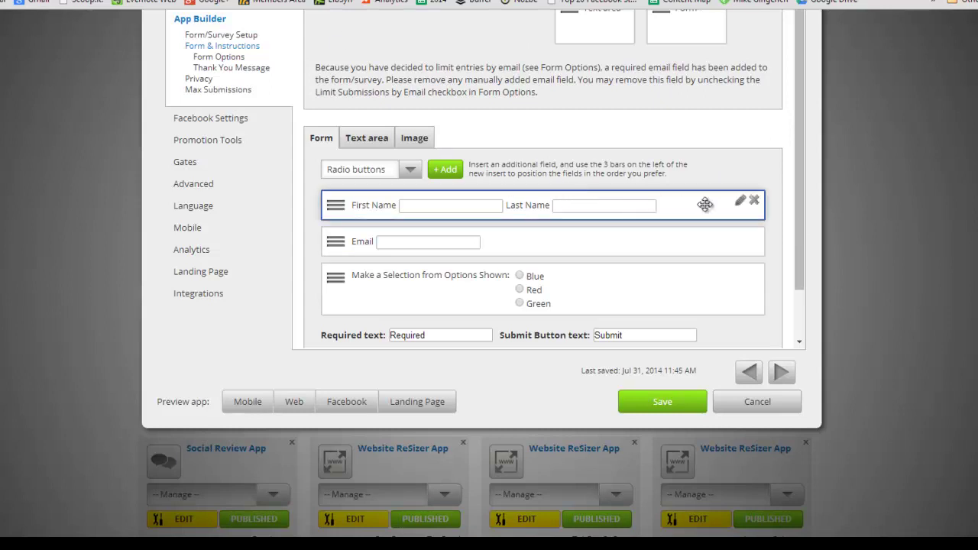
pyautogui.click(740, 203)
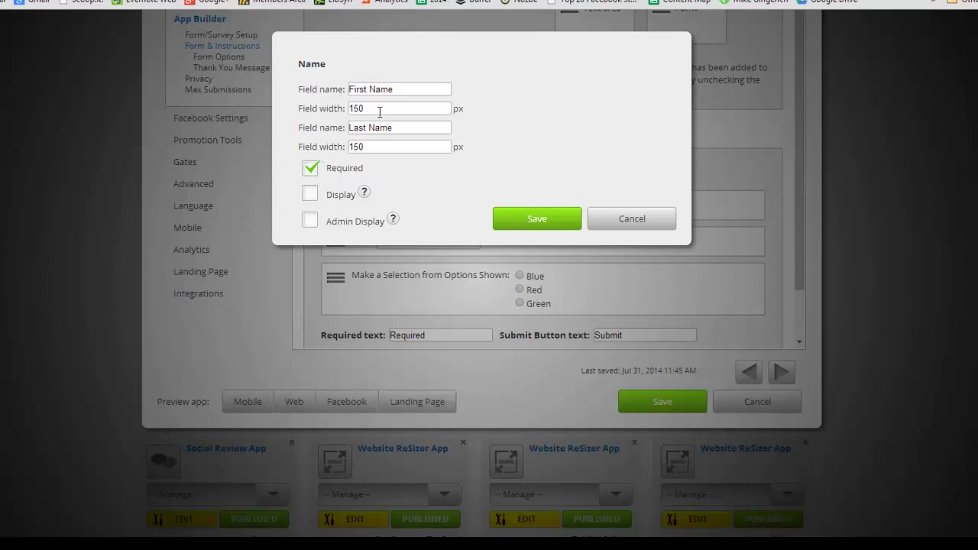
pyautogui.moveTo(369, 109); pyautogui.dragTo(325, 108)
pyautogui.write('250')
pyautogui.press('Tab')
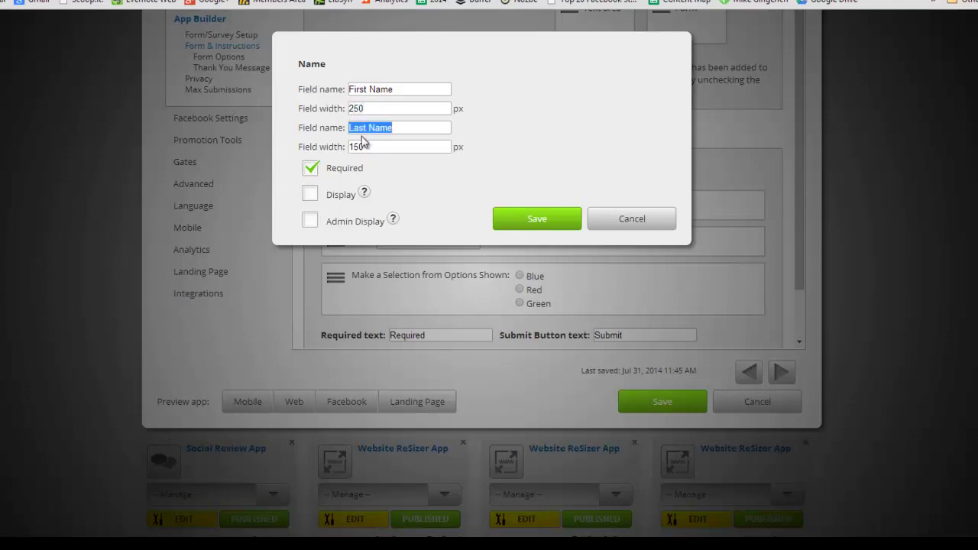
pyautogui.click(547, 218)
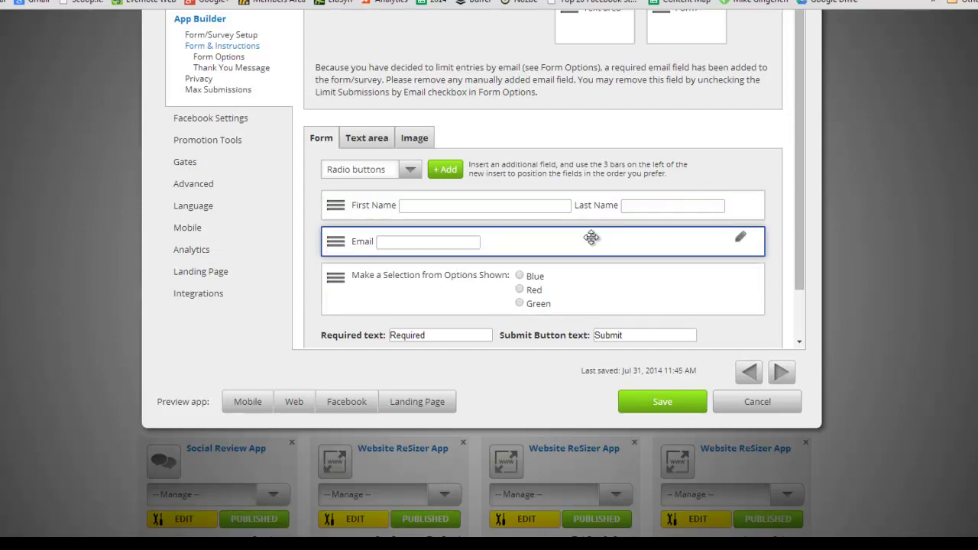
# - Review the form's text area content in a slightly enlarged editor, and check the image upload and alignment settings
pyautogui.click(365, 136)
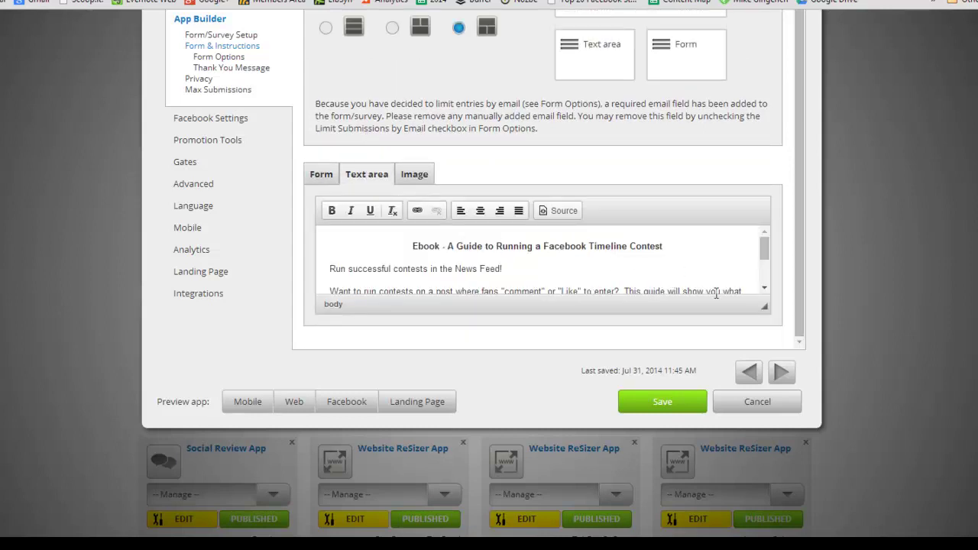
pyautogui.moveTo(763, 307); pyautogui.dragTo(765, 321)
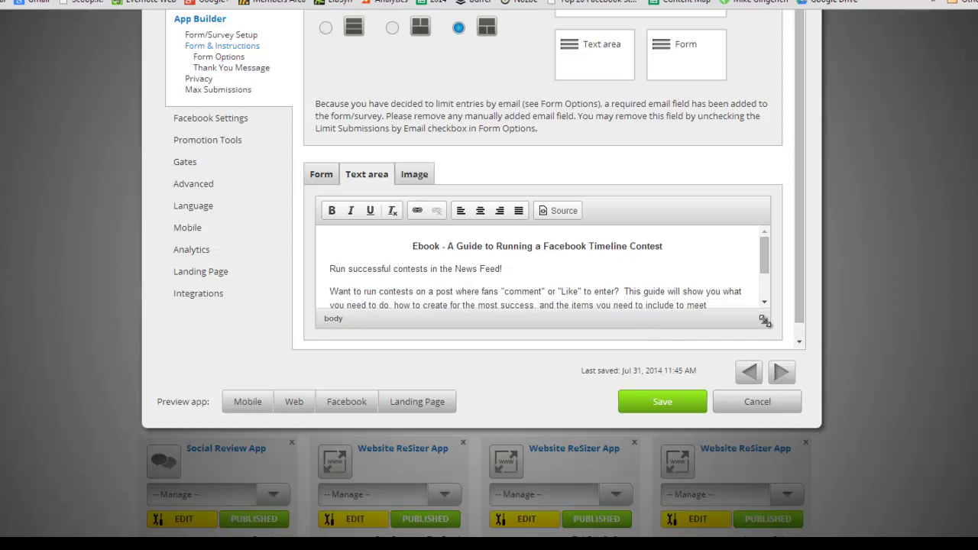
pyautogui.click(414, 175)
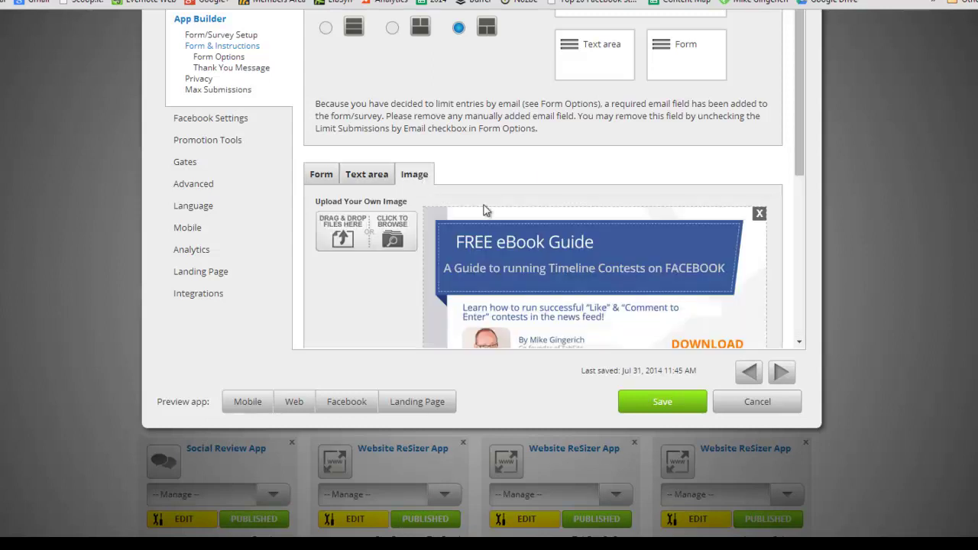
pyautogui.moveTo(803, 151); pyautogui.dragTo(802, 300)
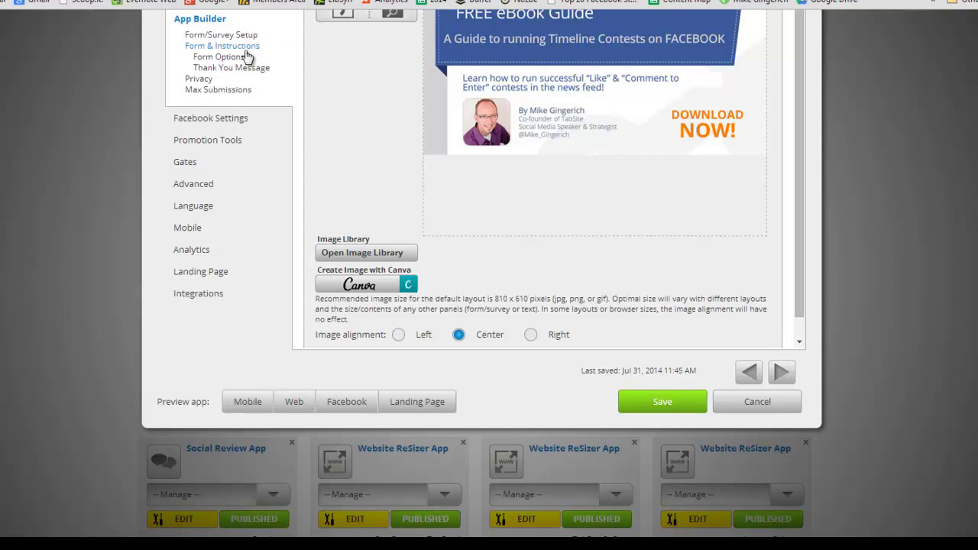
# - Check the form options and try a Response Page for the thank you message before returning to the Response URL
pyautogui.click(221, 57)
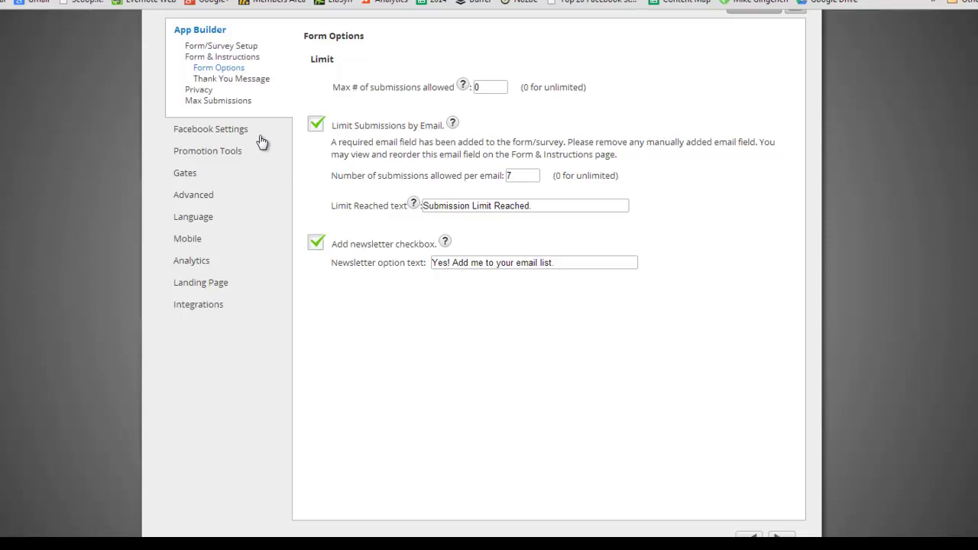
pyautogui.click(257, 84)
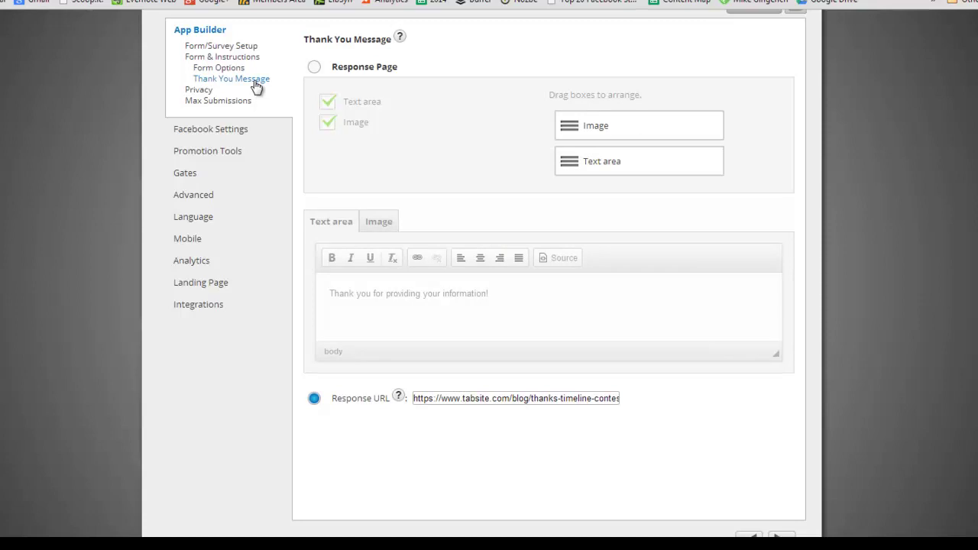
pyautogui.click(314, 68)
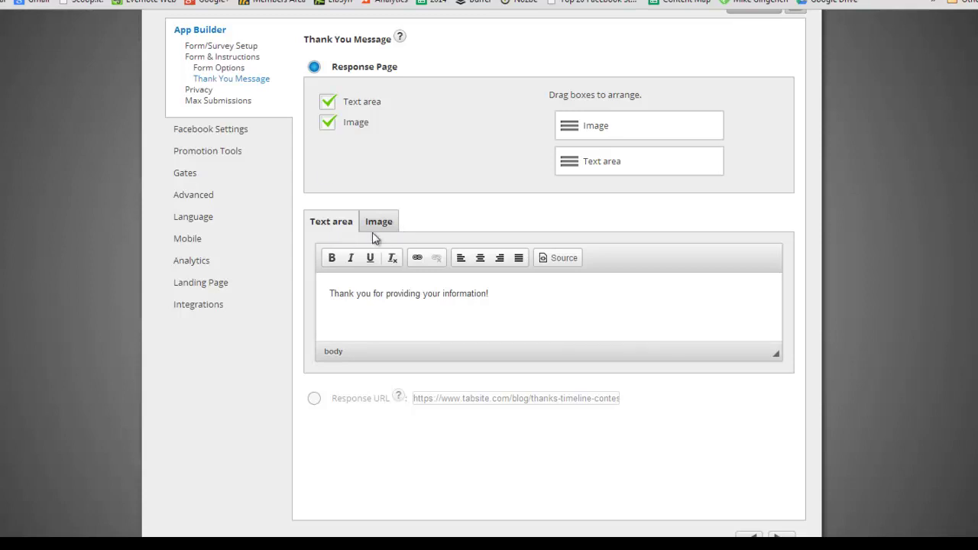
pyautogui.click(314, 398)
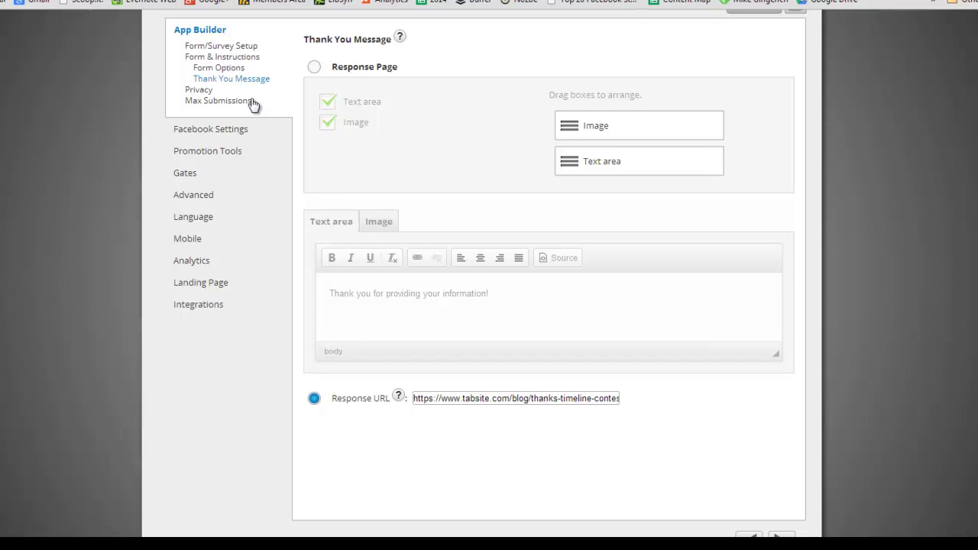
# - Review the privacy policy settings and the Max Submissions message
pyautogui.click(198, 90)
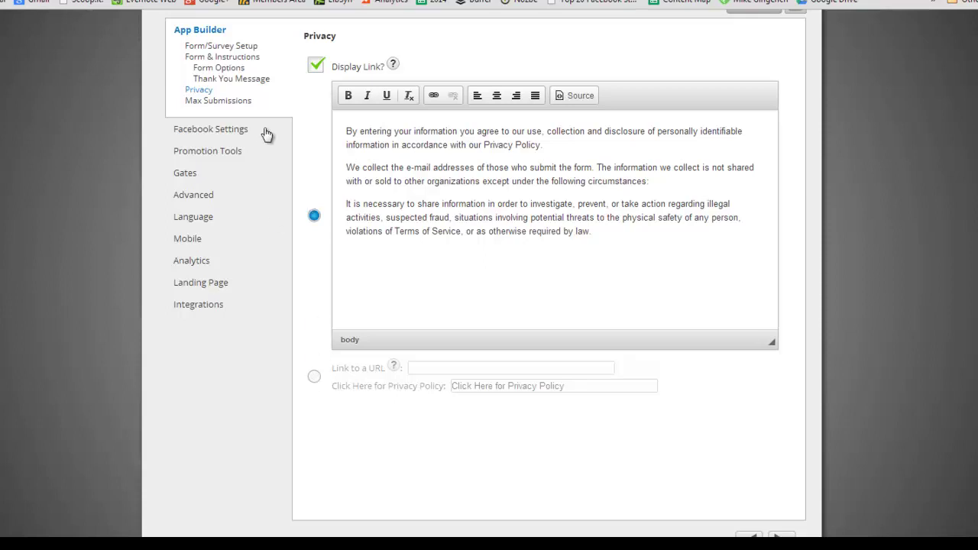
pyautogui.click(235, 110)
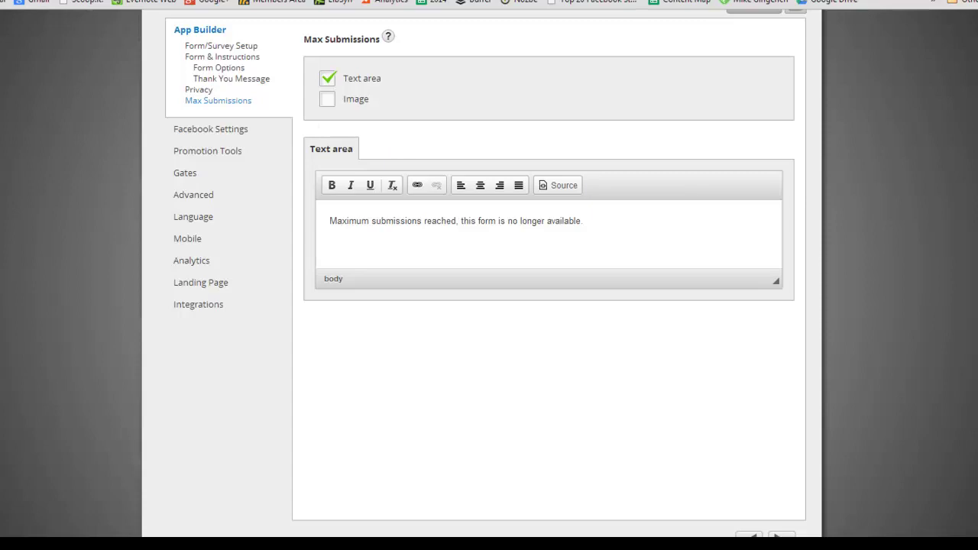
# - Preview the app as a landing page and check its Max Limit and Thank You views, returning to the Form/Survey view
pyautogui.scroll(-3, 775, 273)
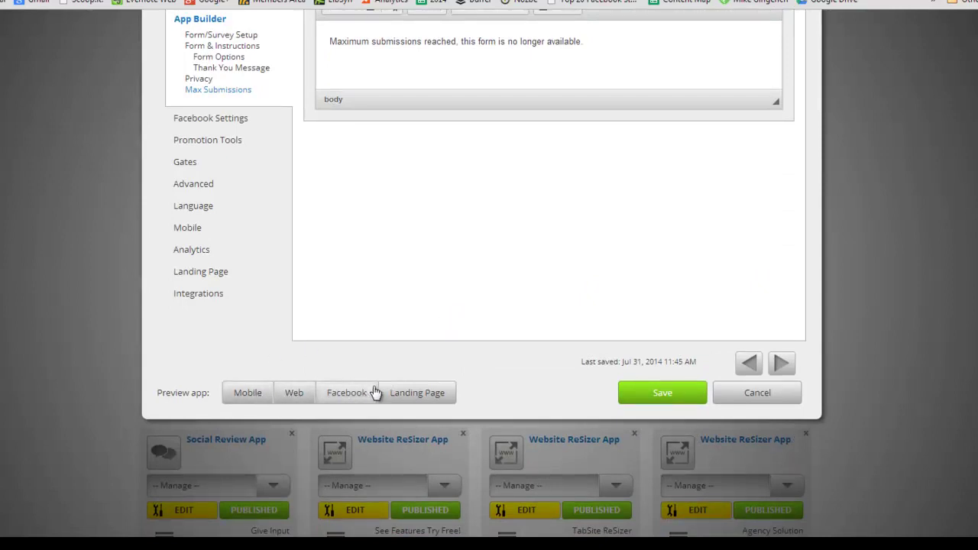
pyautogui.click(409, 394)
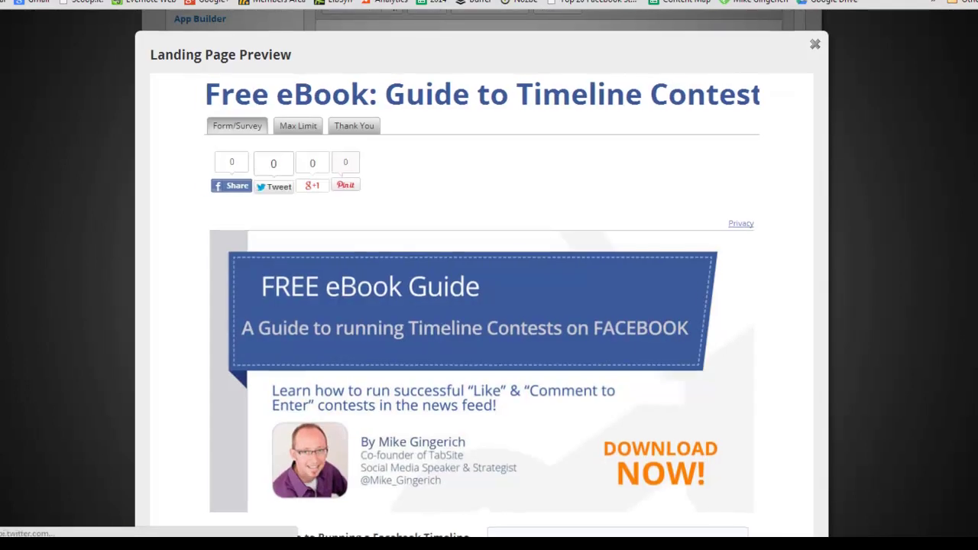
pyautogui.scroll(-1, 749, 312)
pyautogui.scroll(-1, 749, 312)
pyautogui.scroll(1, 749, 312)
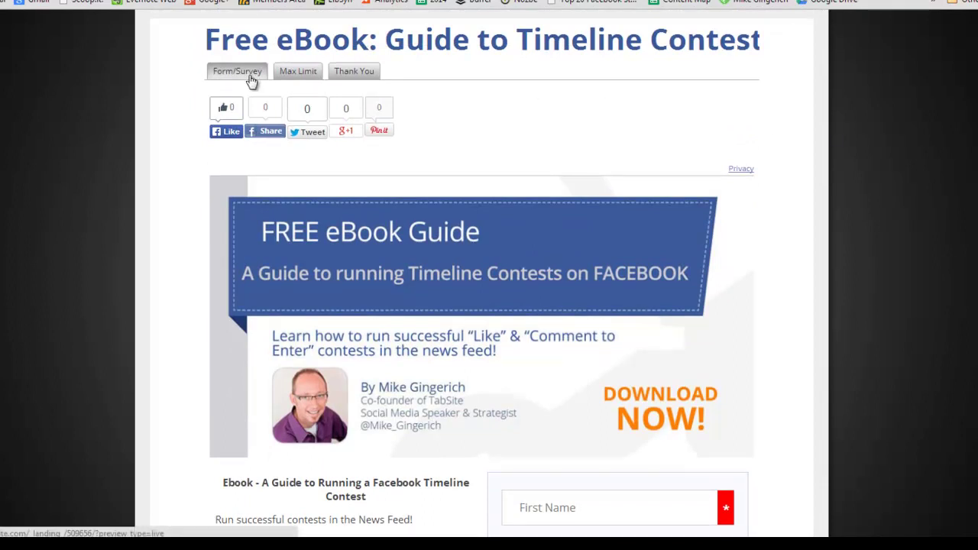
pyautogui.click(296, 80)
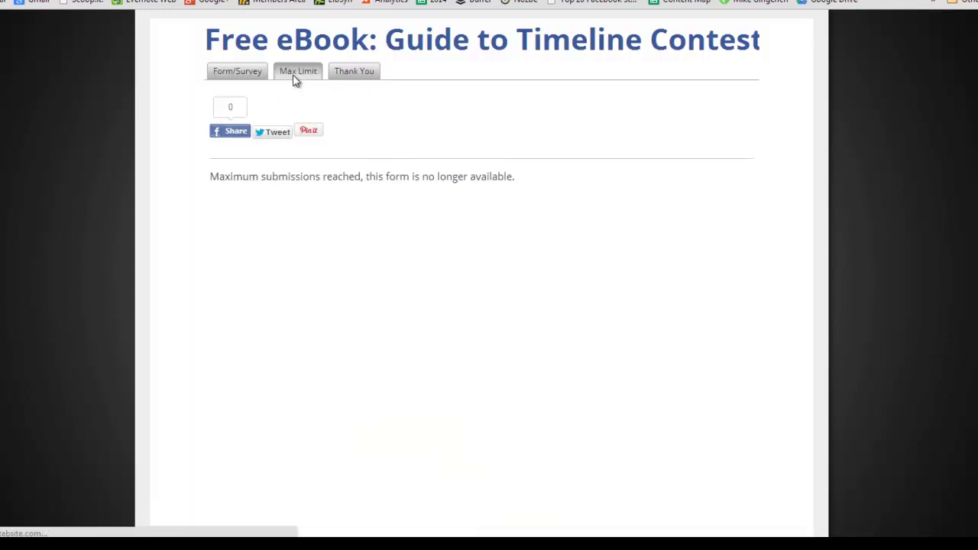
pyautogui.click(348, 72)
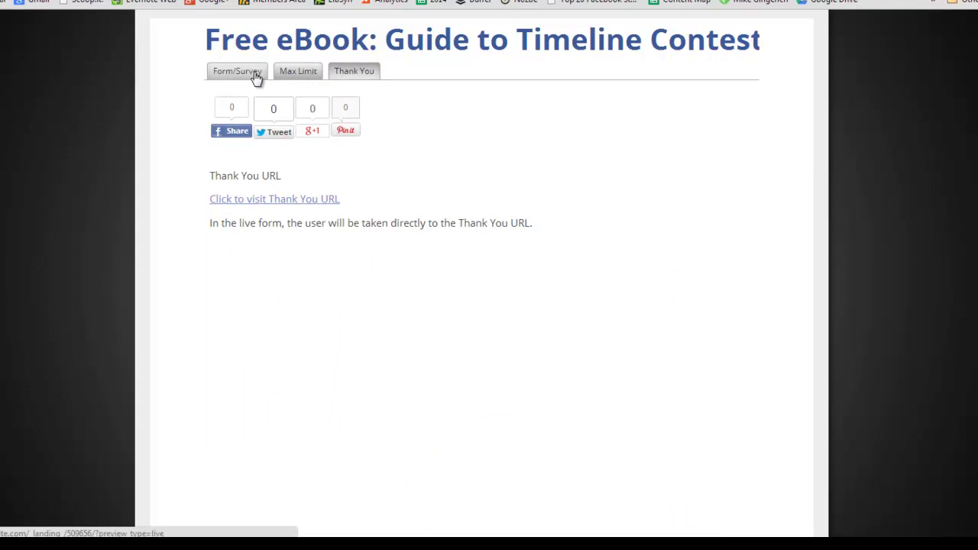
pyautogui.click(256, 76)
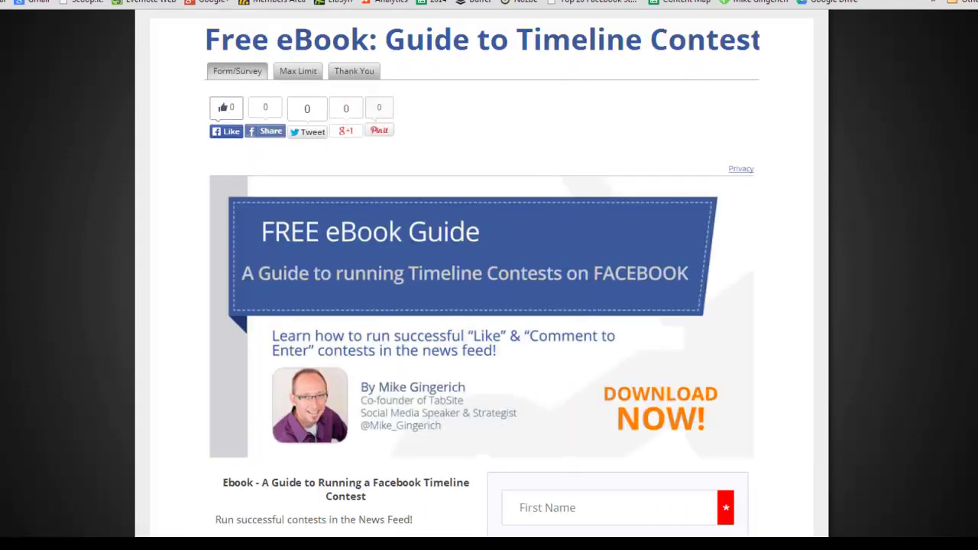
# - Examine the banner, text and form fields throughout the landing page preview, and close the preview
pyautogui.scroll(-1, 481, 275)
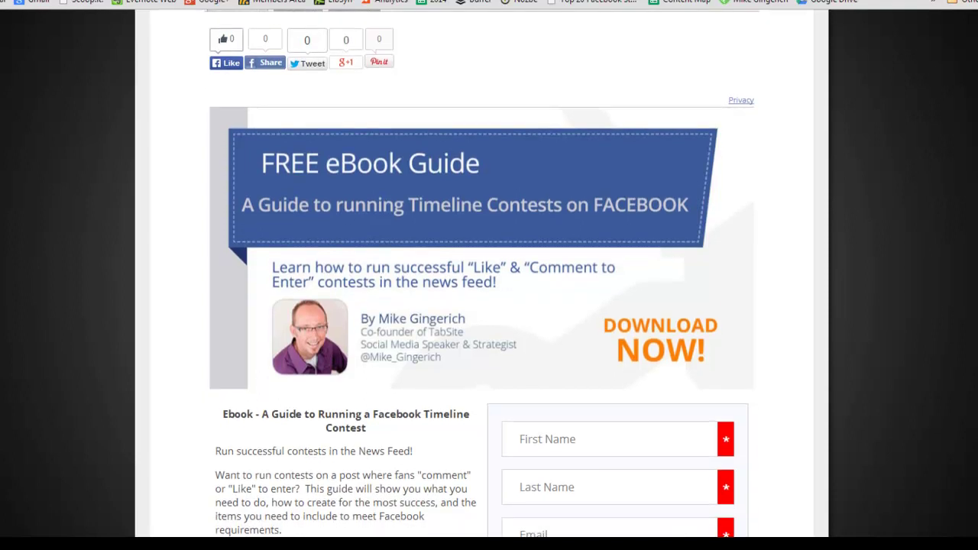
pyautogui.scroll(-2, 481, 275)
pyautogui.scroll(-3, 481, 275)
pyautogui.scroll(-1, 481, 275)
pyautogui.scroll(1, 482, 275)
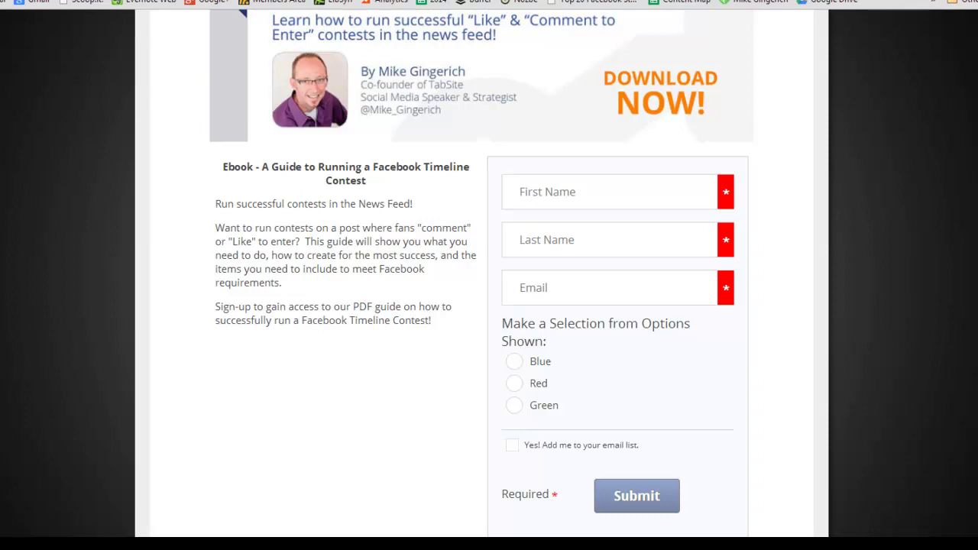
pyautogui.scroll(-1, 481, 275)
pyautogui.scroll(2, 482, 275)
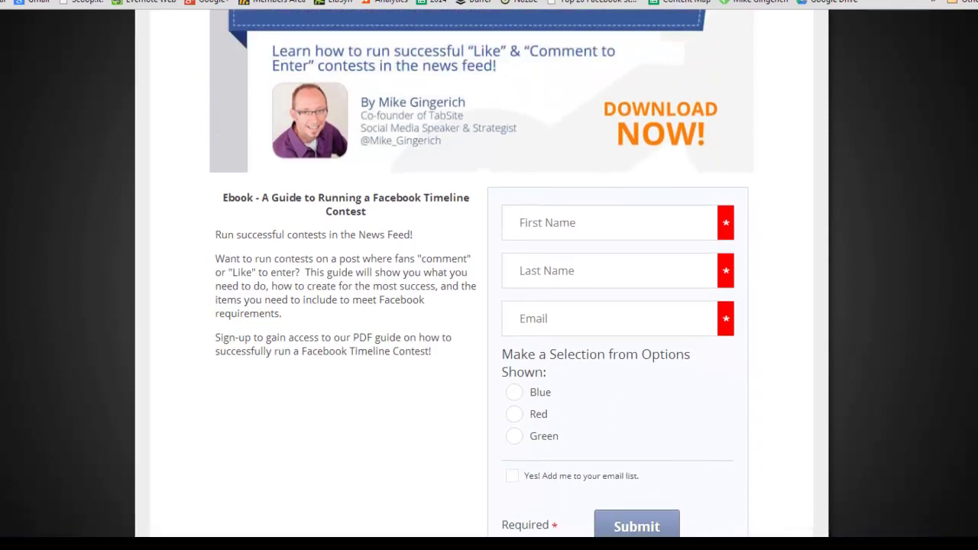
pyautogui.scroll(1, 482, 275)
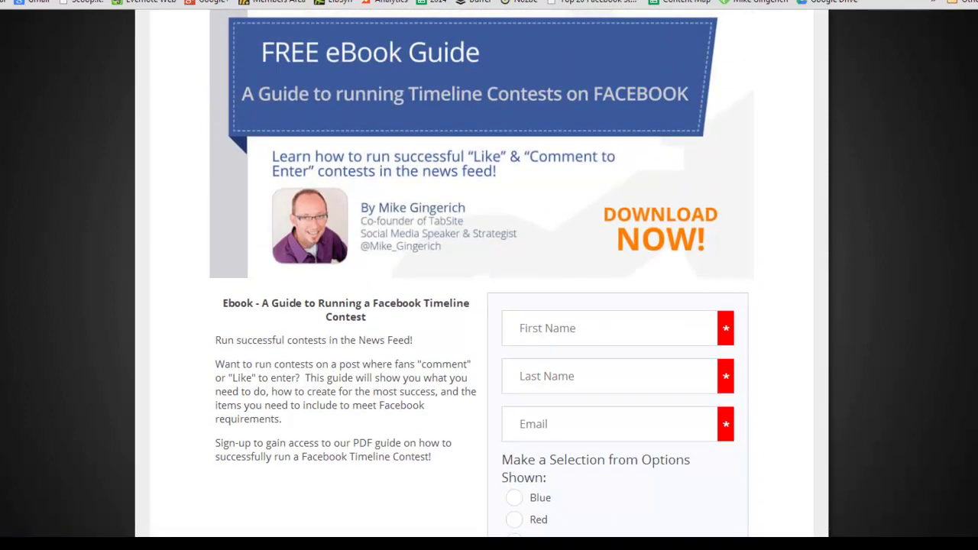
pyautogui.scroll(3, 863, 186)
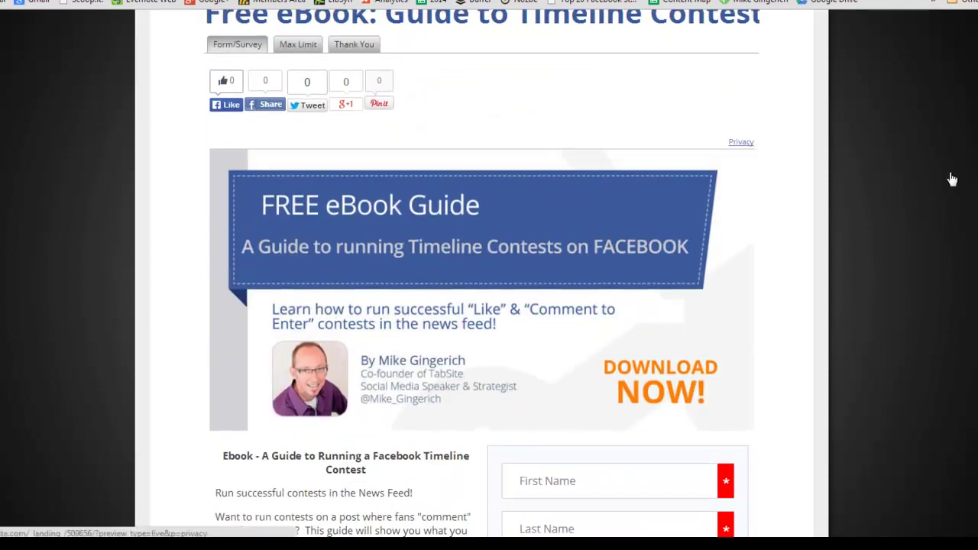
pyautogui.scroll(3, 481, 275)
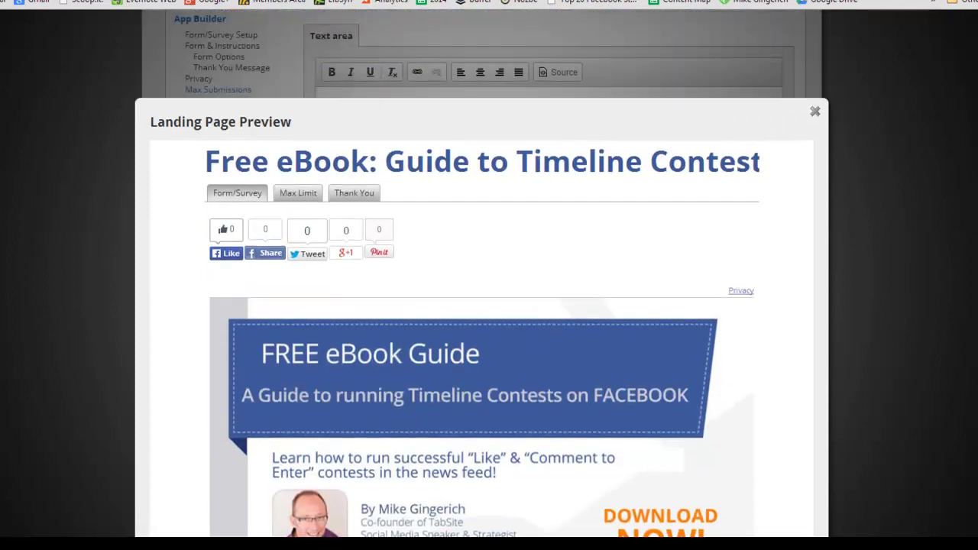
pyautogui.scroll(-1, 482, 275)
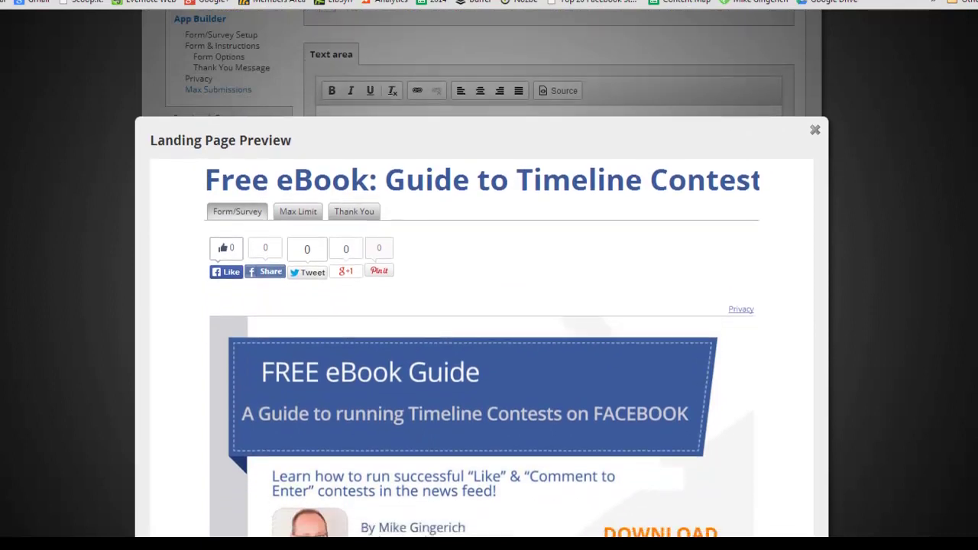
pyautogui.click(815, 130)
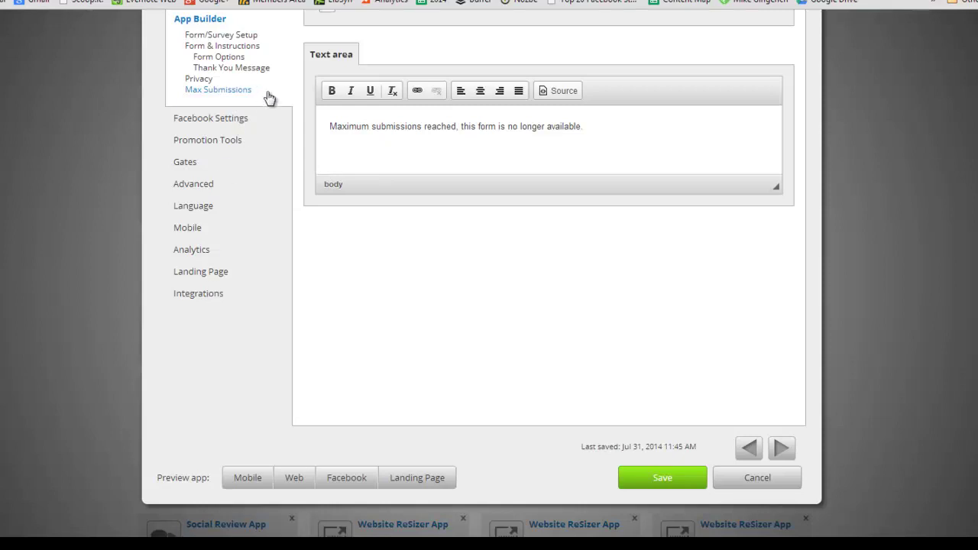
# - Review the Facebook settings for the connected page, tab name, logo and icon
pyautogui.click(236, 122)
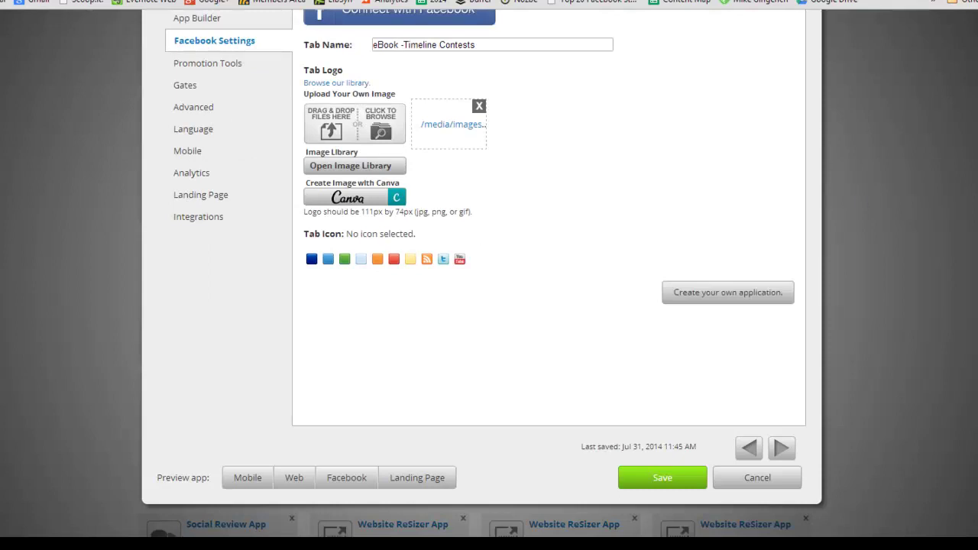
pyautogui.scroll(1, 964, 213)
pyautogui.scroll(2, 489, 276)
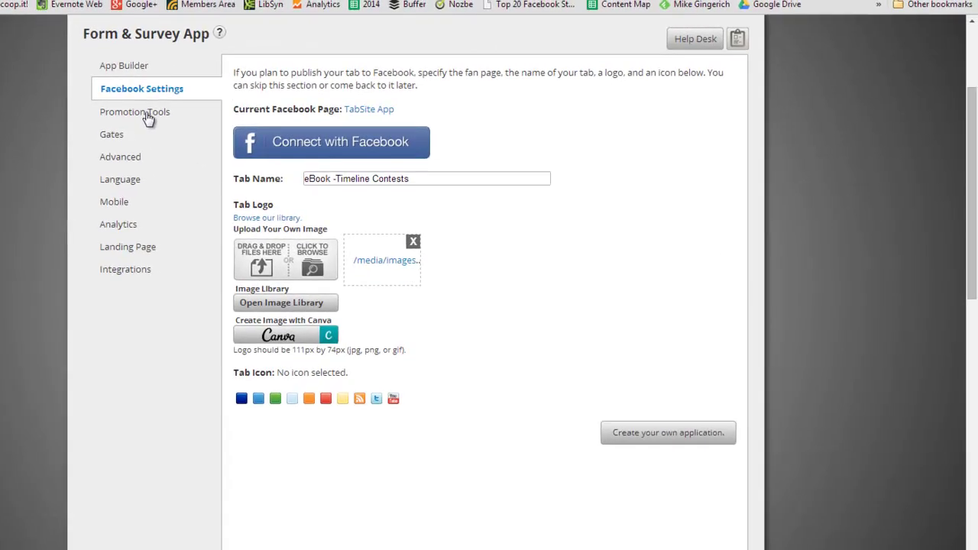
# - Review the promotion tools for social sharing, post planning and the comment system
pyautogui.click(220, 111)
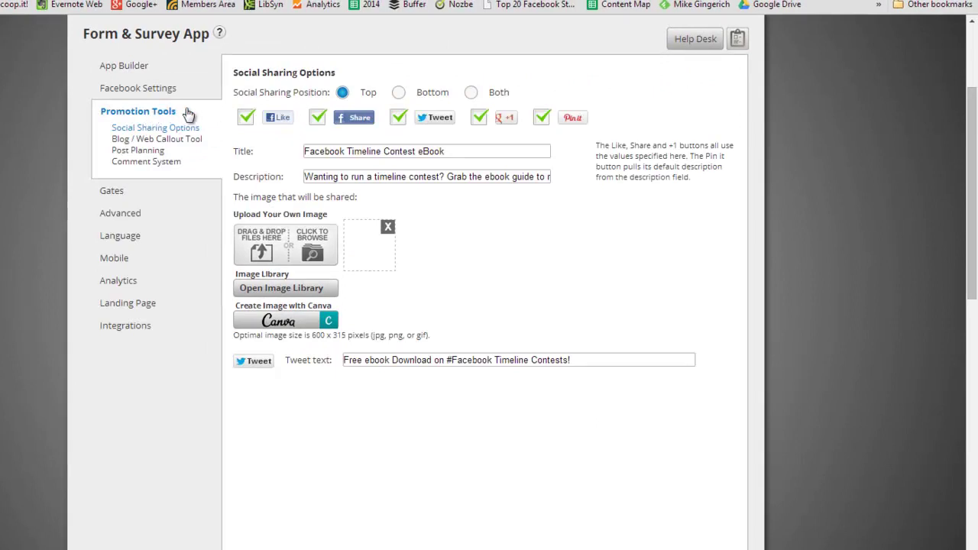
pyautogui.click(153, 156)
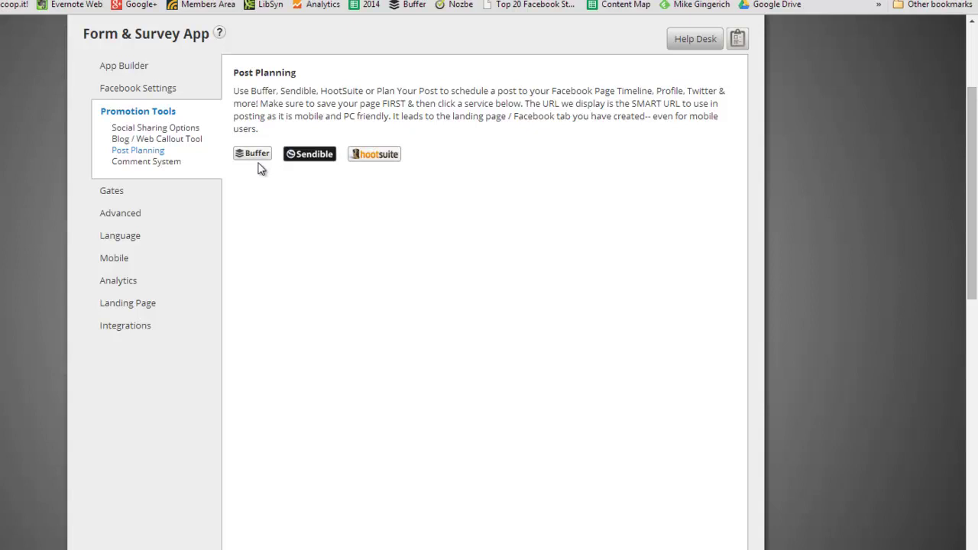
pyautogui.click(170, 165)
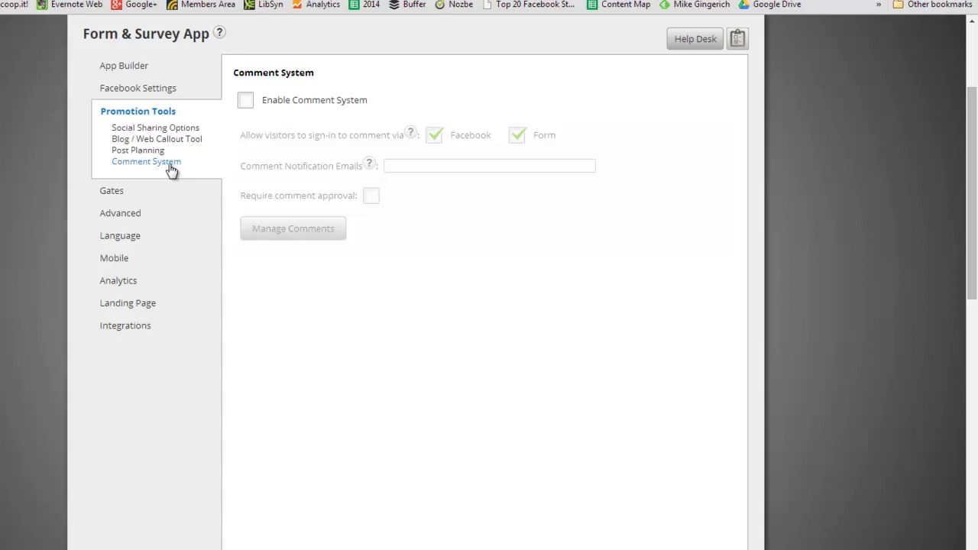
# - Review the Like Gate and Form Gate settings, dismissing the email notification
pyautogui.click(116, 194)
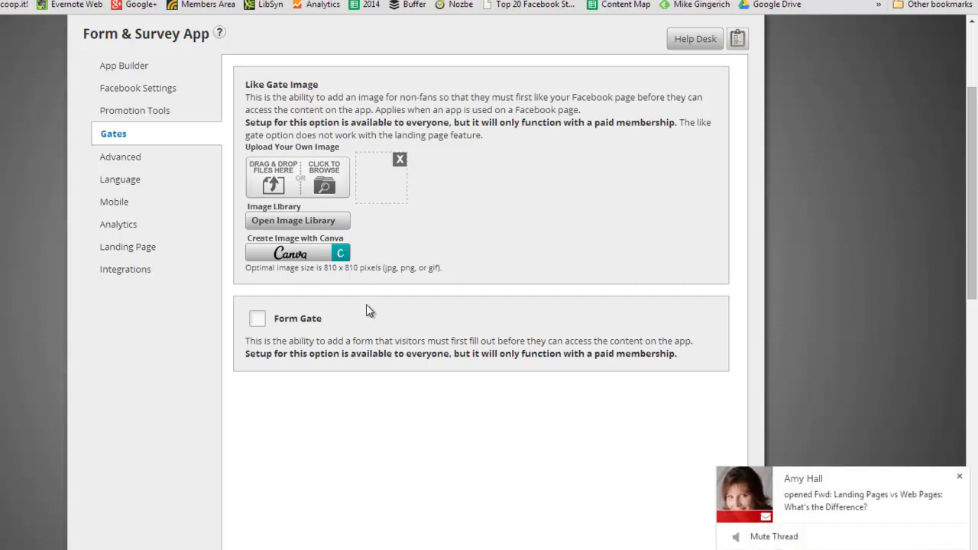
pyautogui.click(959, 476)
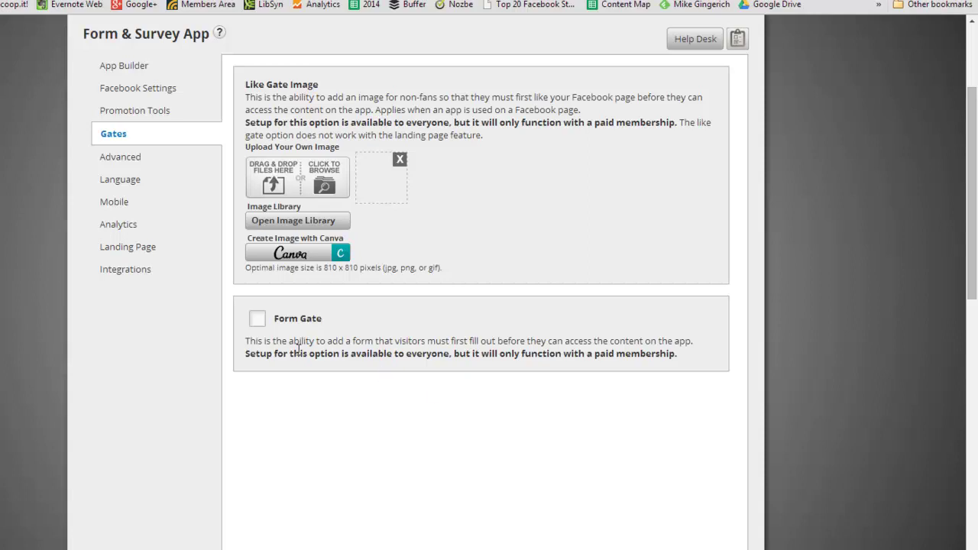
# - Review the advanced settings for the header image and the pixel conversion code
pyautogui.click(124, 160)
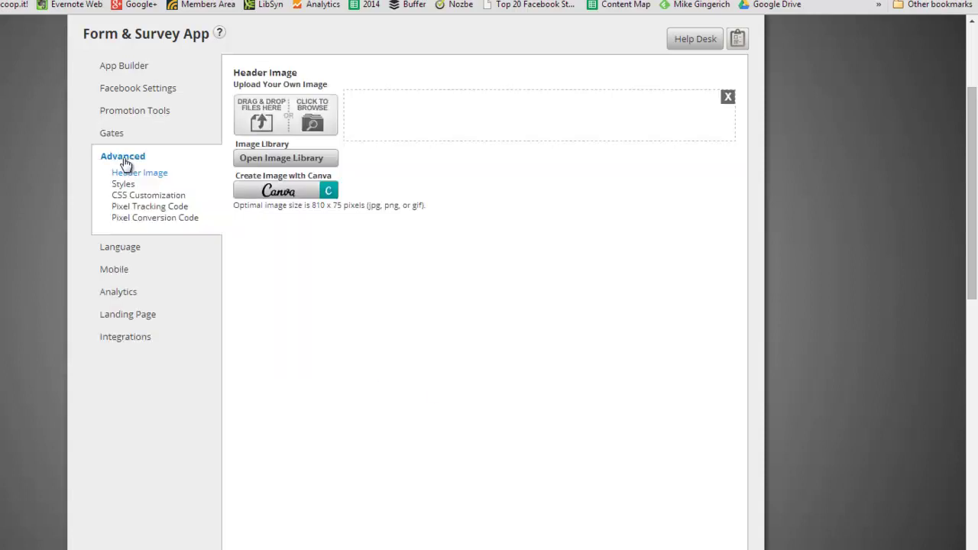
pyautogui.click(122, 221)
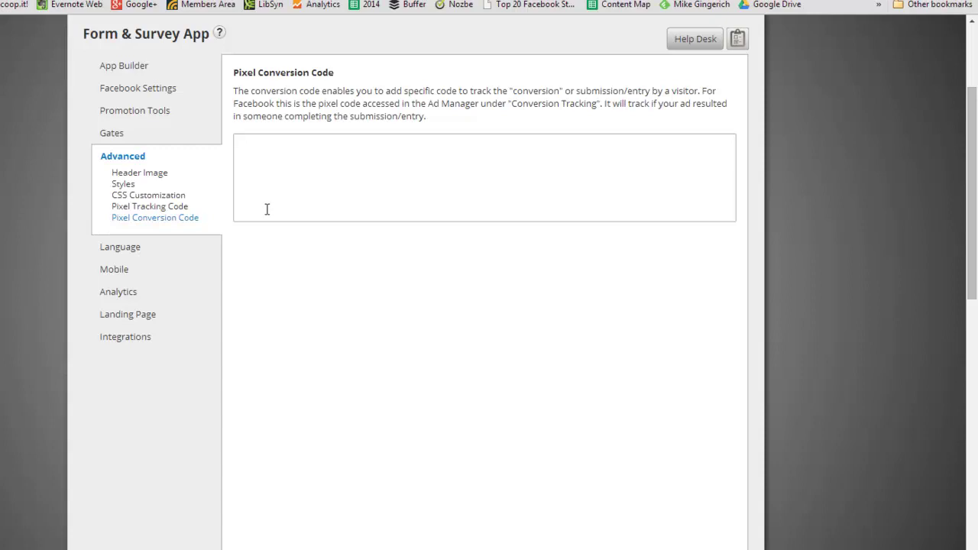
# - Review the language settings for the form and survey, the general buttons and the comment system
pyautogui.click(123, 250)
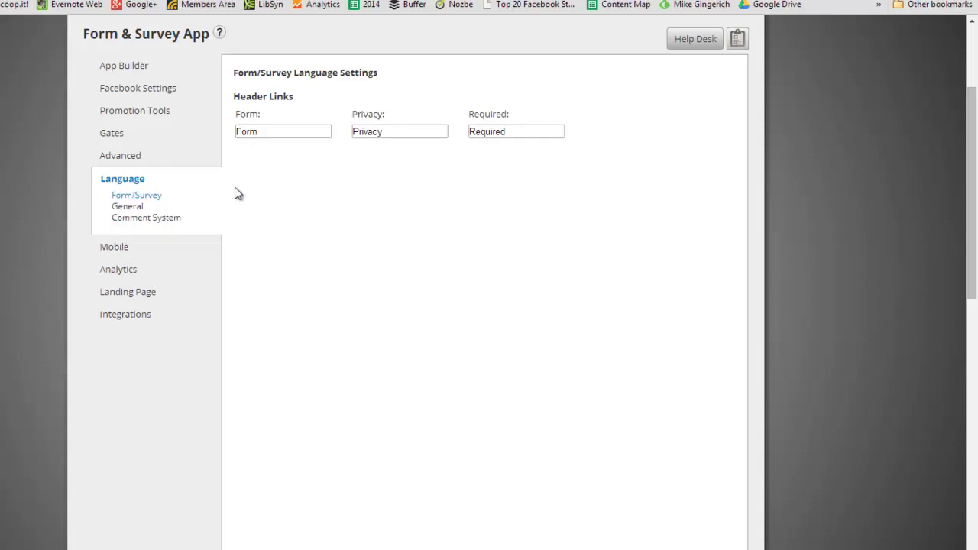
pyautogui.click(127, 207)
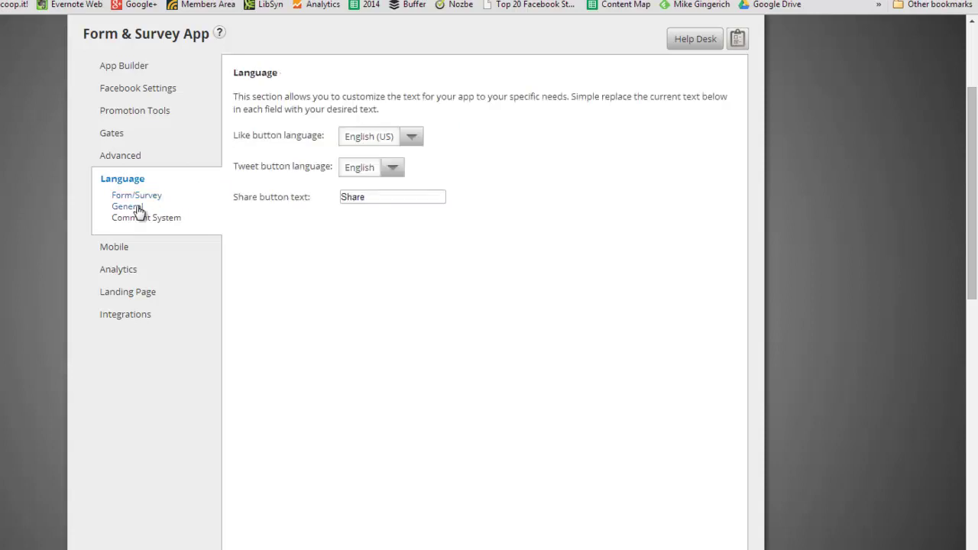
pyautogui.click(139, 218)
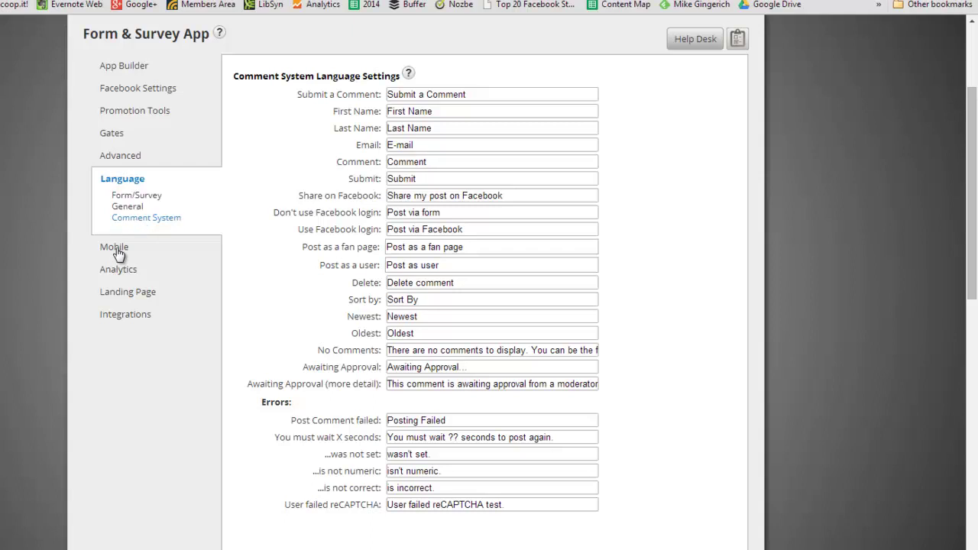
# - Review the mobile options and the analytics overview of the app's views
pyautogui.click(118, 249)
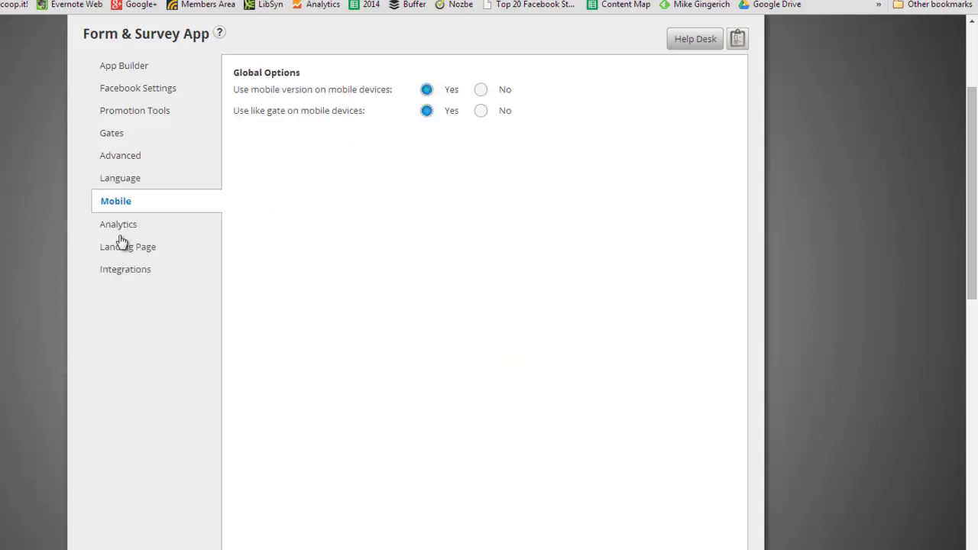
pyautogui.click(126, 227)
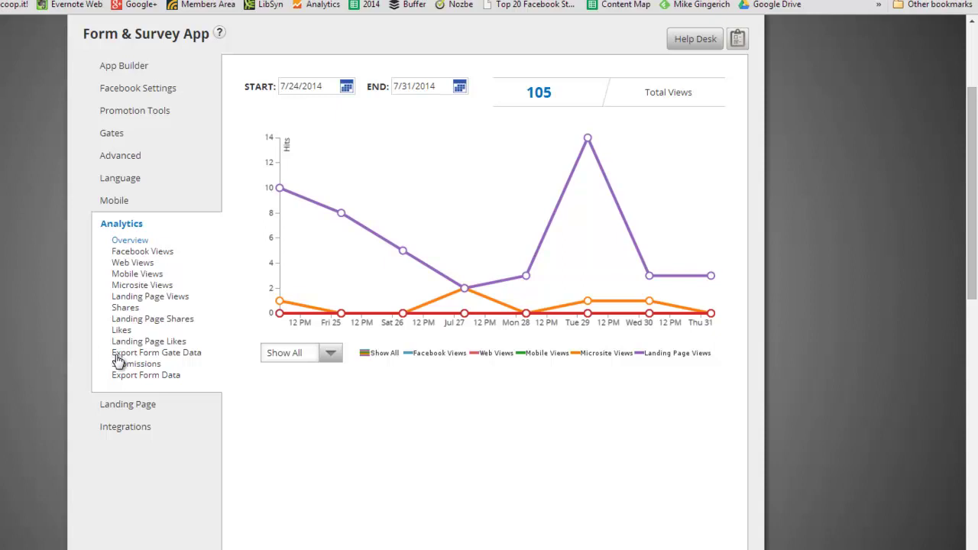
# - Review the basic and advanced landing page settings and the available app integrations
pyautogui.click(118, 407)
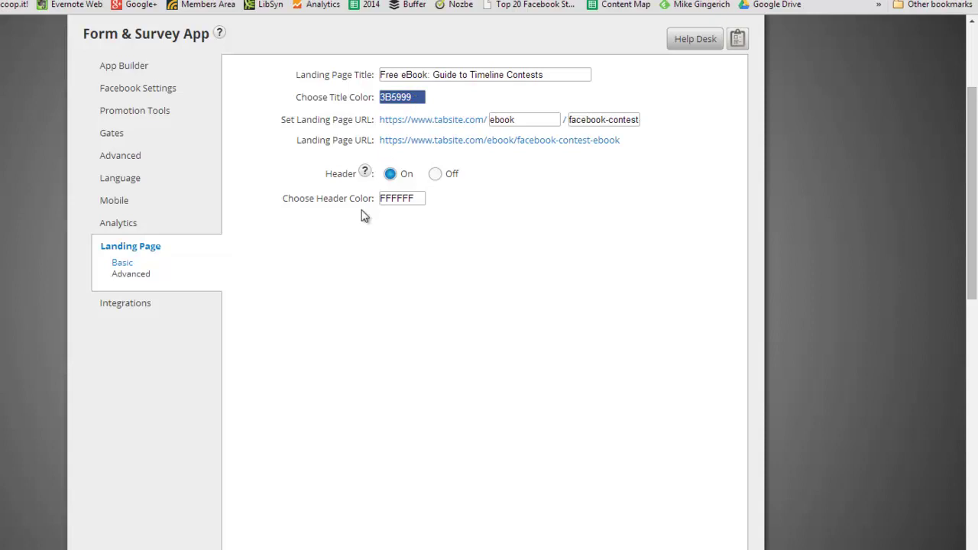
pyautogui.click(147, 276)
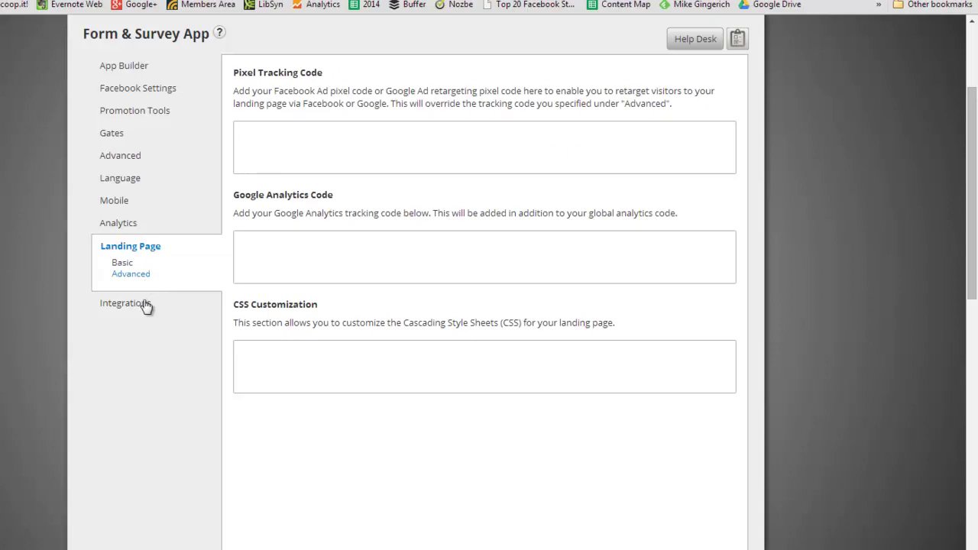
pyautogui.click(146, 305)
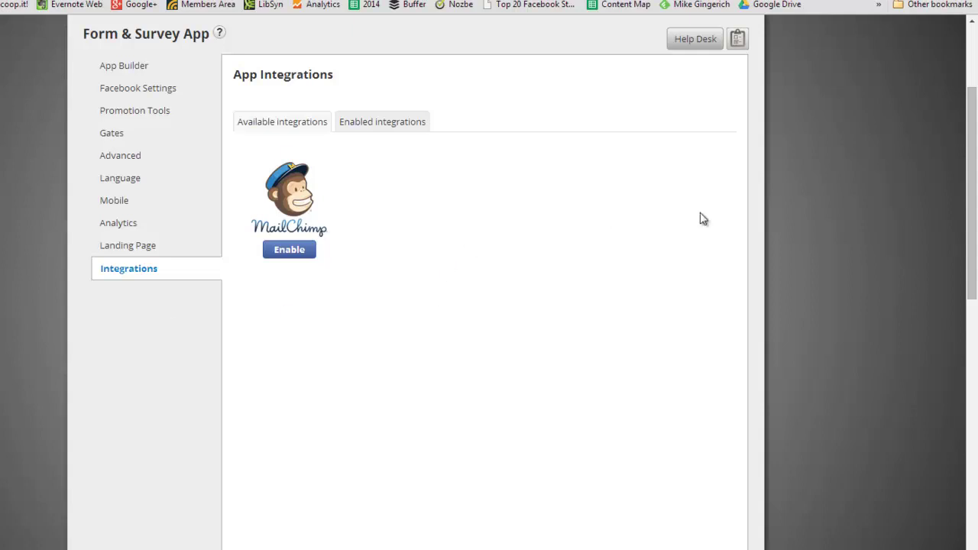
# - Leave the Form & Survey App editor, discarding any changes made
pyautogui.moveTo(973, 197); pyautogui.dragTo(974, 237)
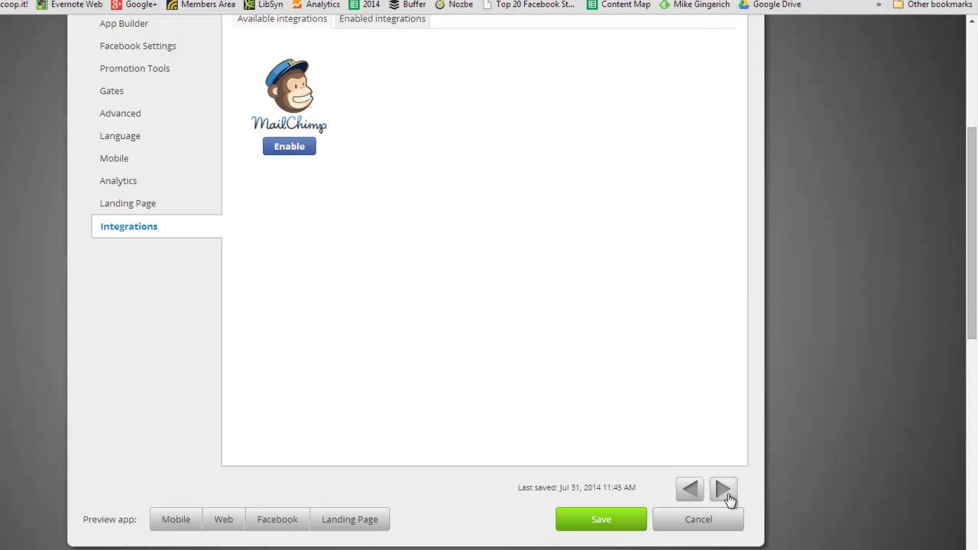
pyautogui.click(698, 524)
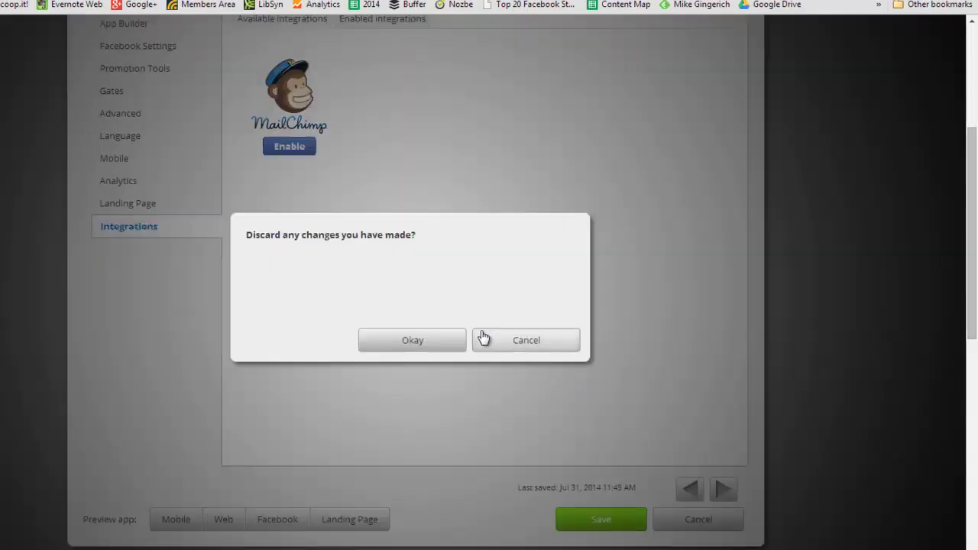
pyautogui.click(434, 345)
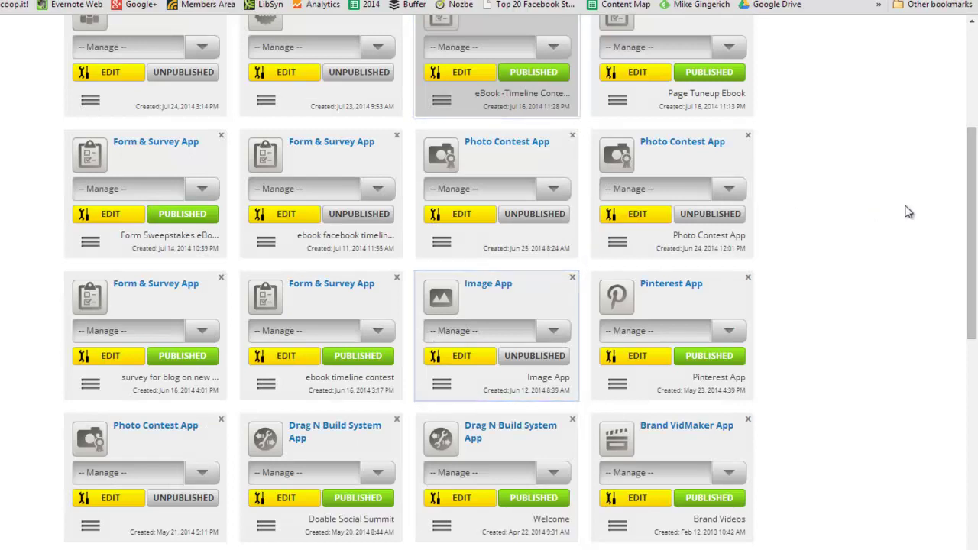
# - Publish the Sweepstakes App from the current apps list and close its publishing options
pyautogui.scroll(3, 963, 184)
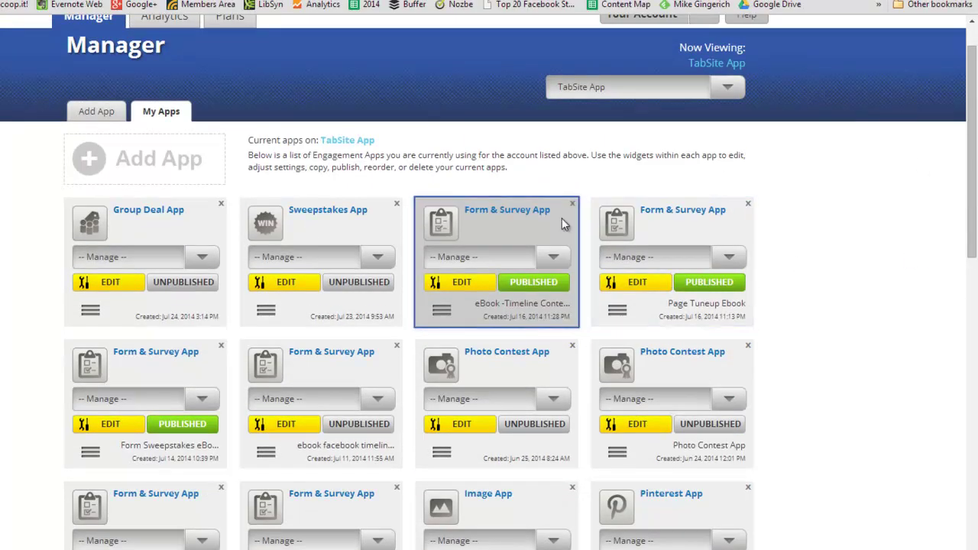
pyautogui.click(554, 256)
pyautogui.click(370, 283)
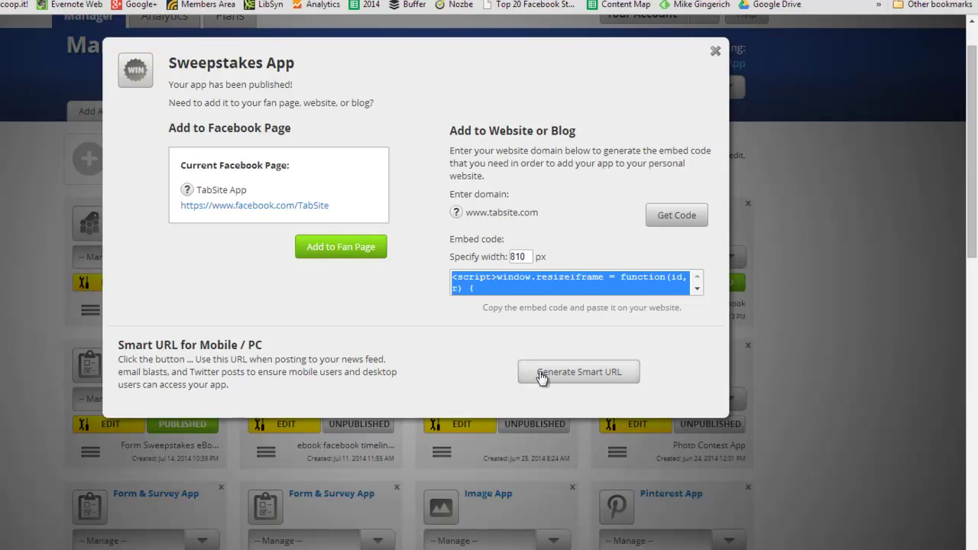
pyautogui.click(715, 50)
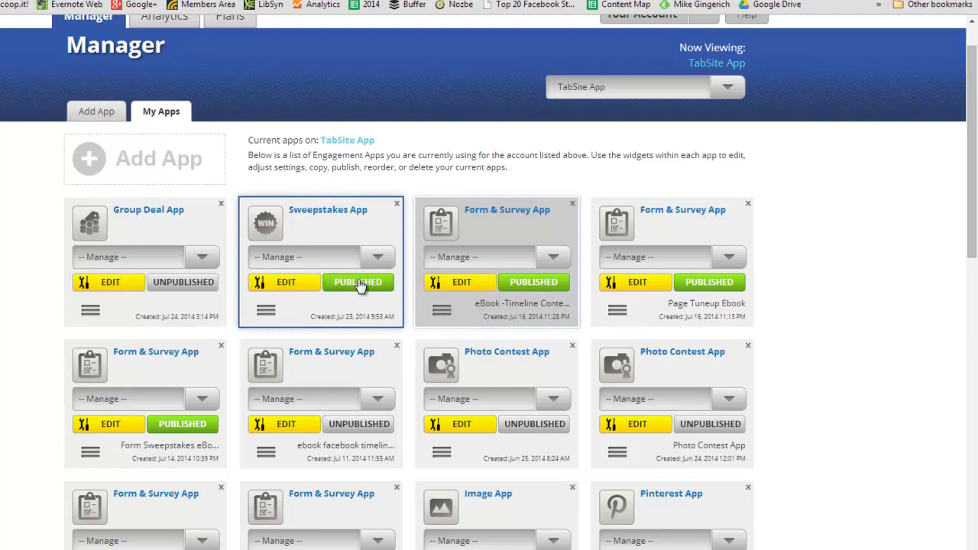
pyautogui.click(378, 258)
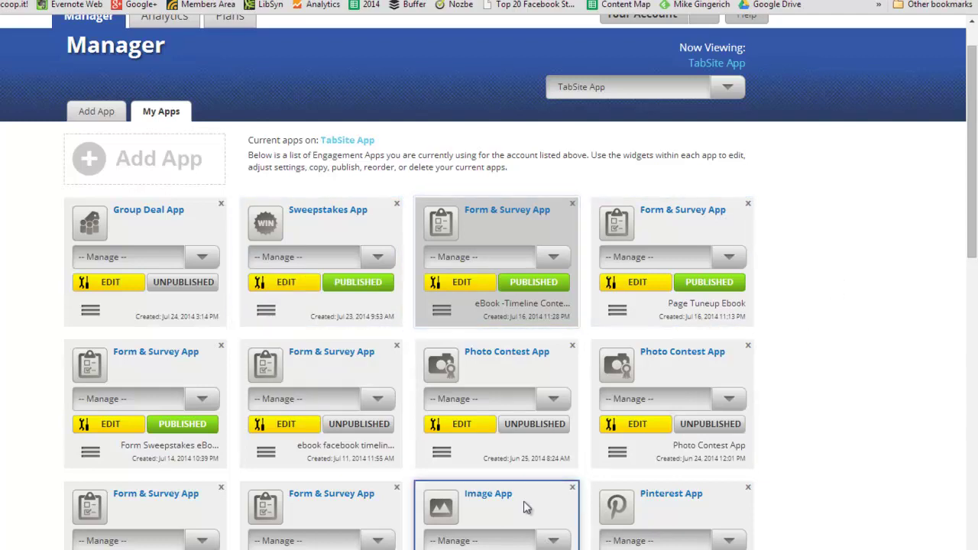
pyautogui.click(474, 549)
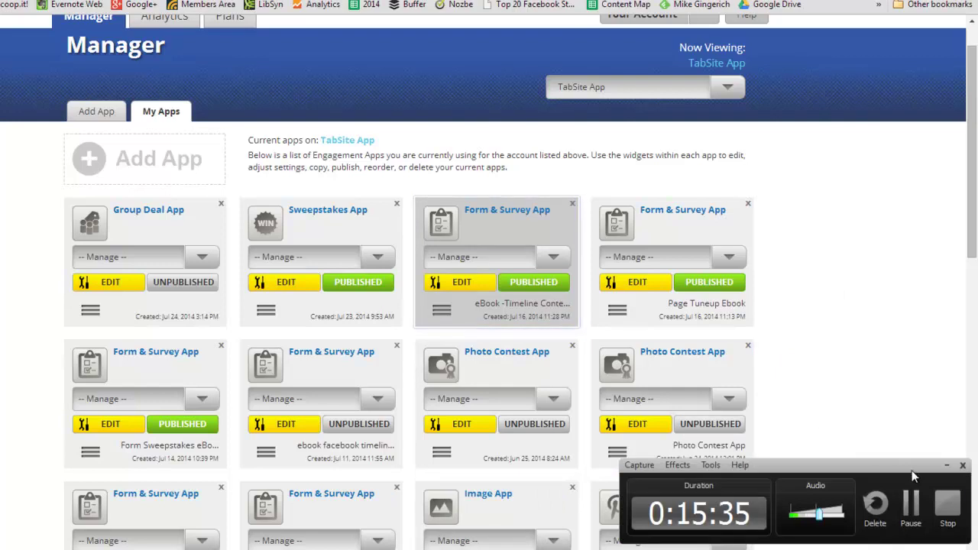
pyautogui.click(947, 504)
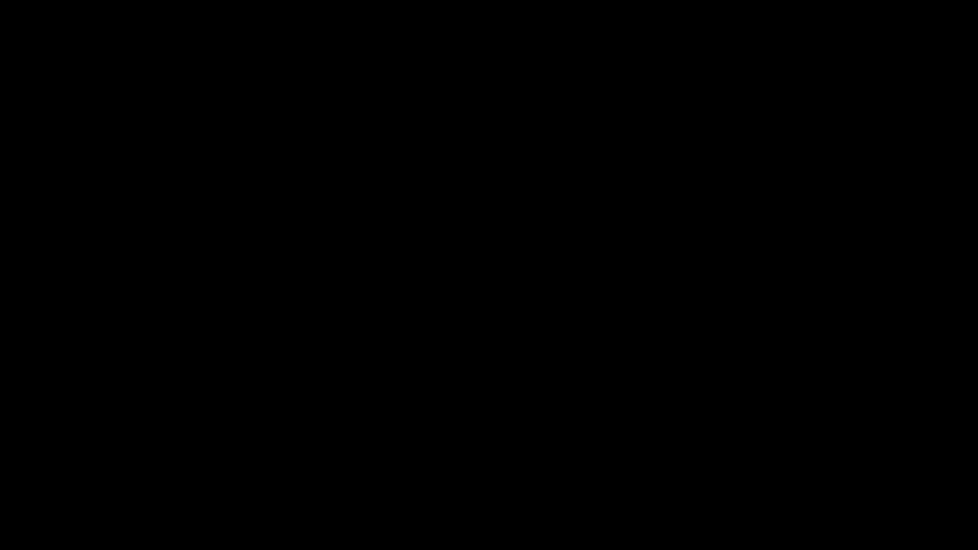